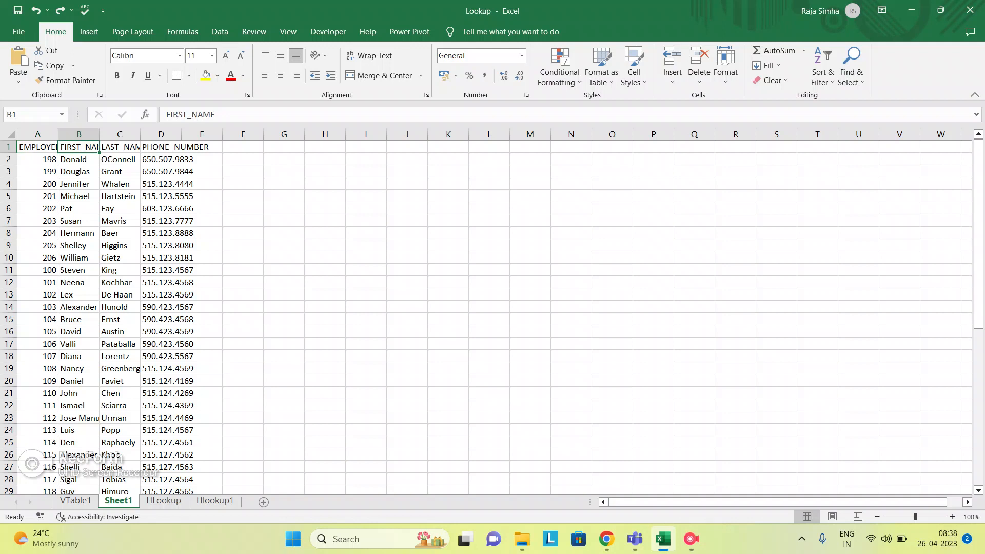
# AutoFit the widths of columns A to D to their header cells A1:D1
pyautogui.press('Right')
pyautogui.press('Right')
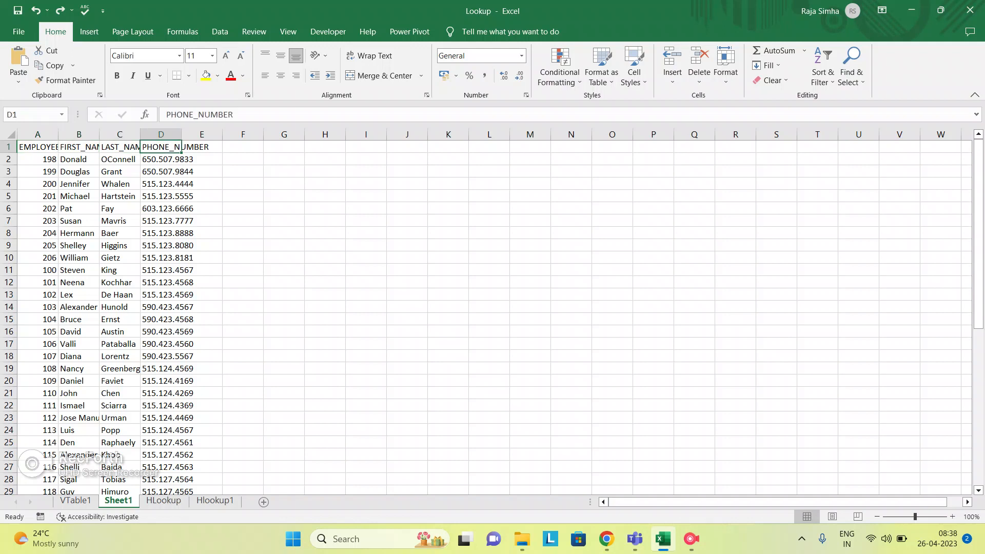
pyautogui.press('Left')
pyautogui.press('Left')
pyautogui.press('Left')
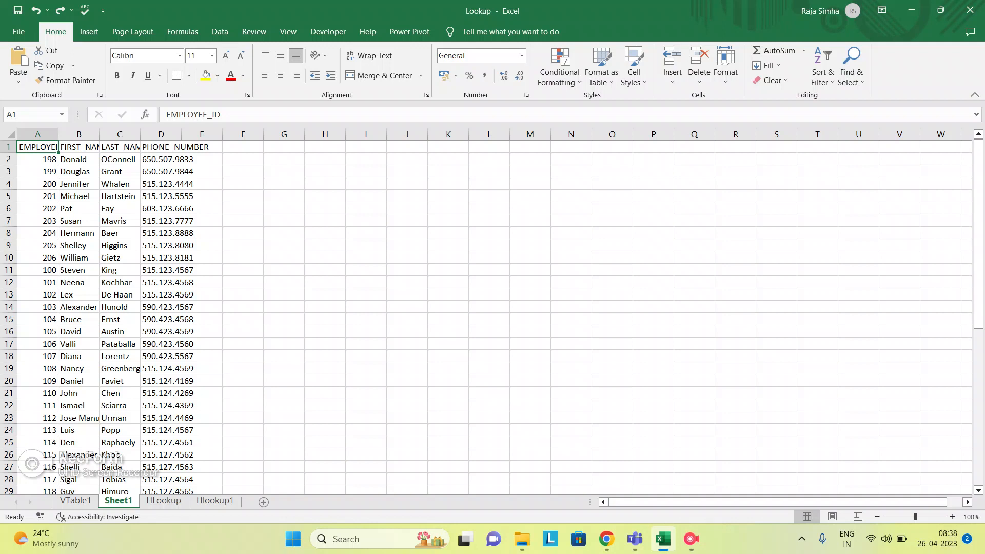
pyautogui.hotkey('ctrl', 'shift', 'Right')
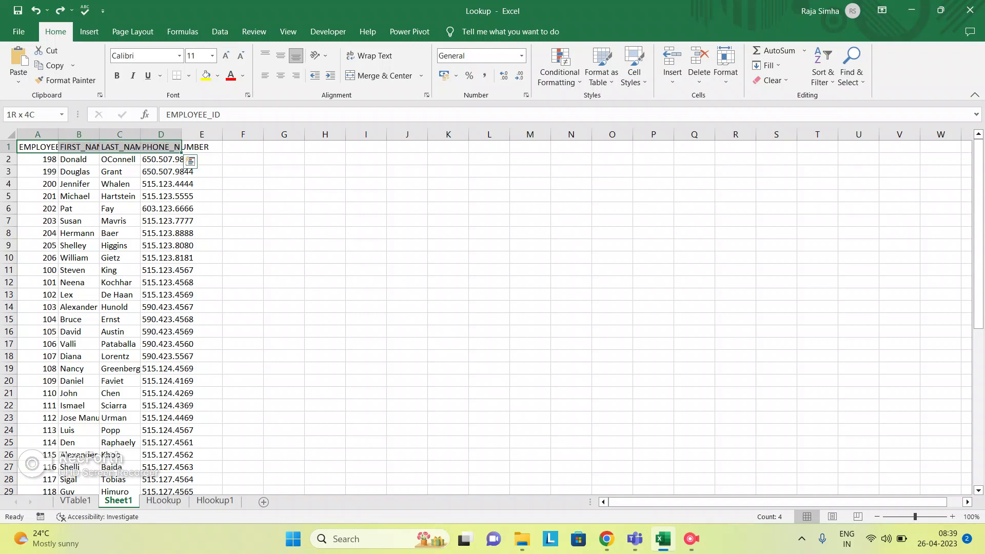
pyautogui.hotkey('alt', 'h')
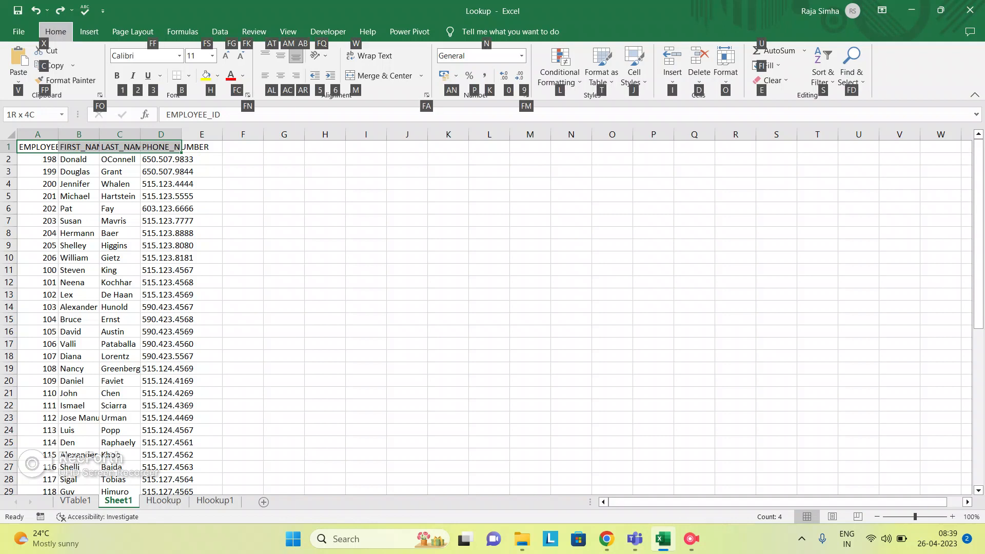
pyautogui.press('o')
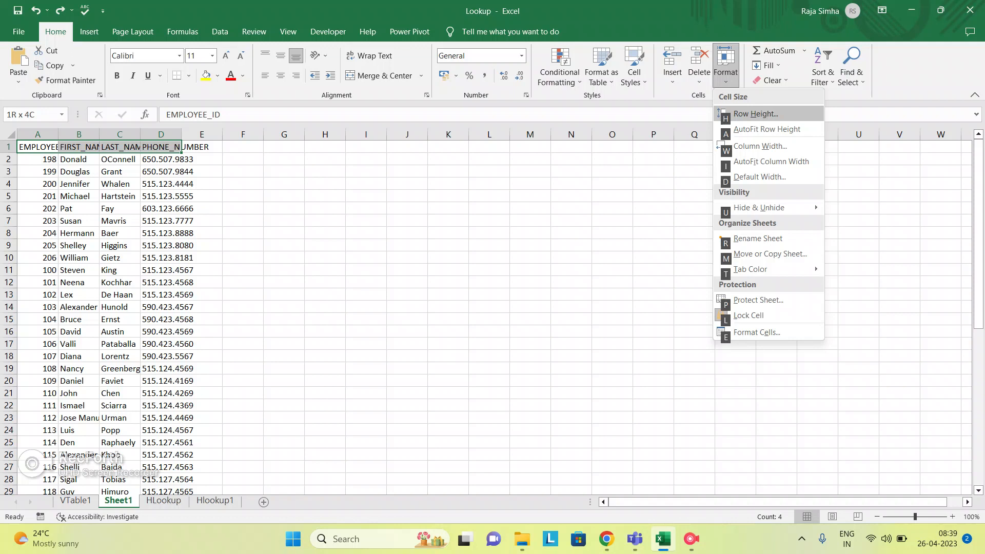
pyautogui.press('i')
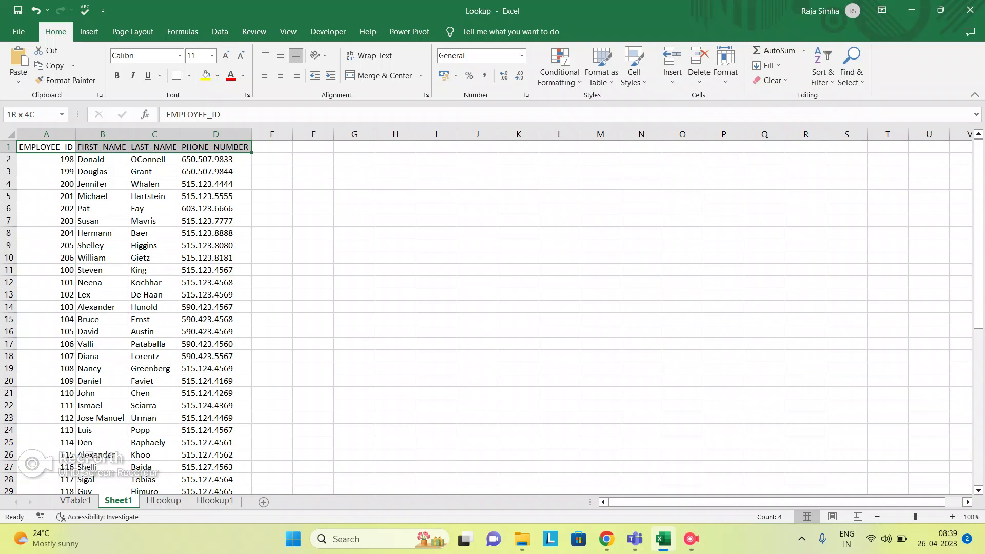
# Start a LOOKUP formula in cell F4 with E4 as the lookup value
pyautogui.hotkey('ctrl', 'Right')
pyautogui.press('Left')
pyautogui.press('Left')
pyautogui.press('Left')
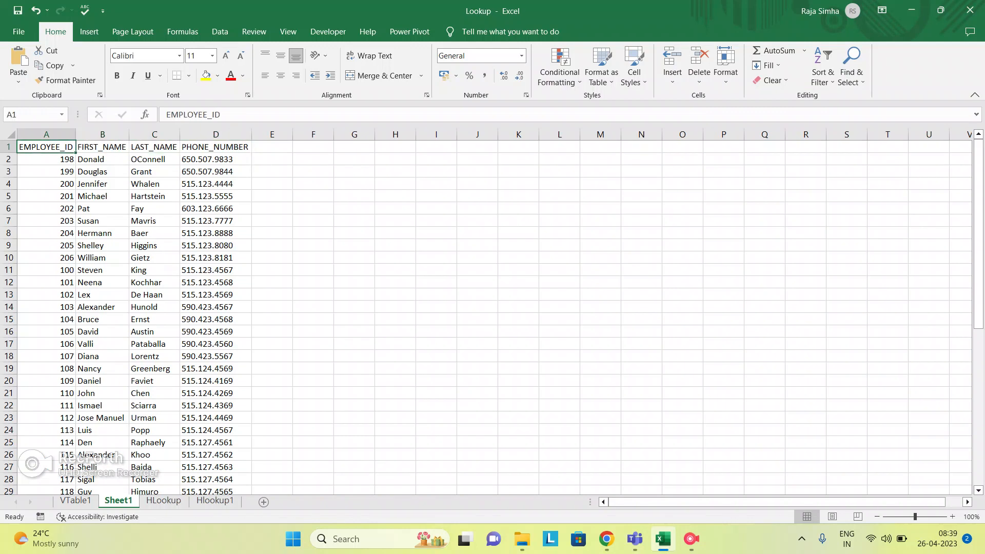
pyautogui.press('Right')
pyautogui.press('Right')
pyautogui.press('Right')
pyautogui.press('Right')
pyautogui.press('Right')
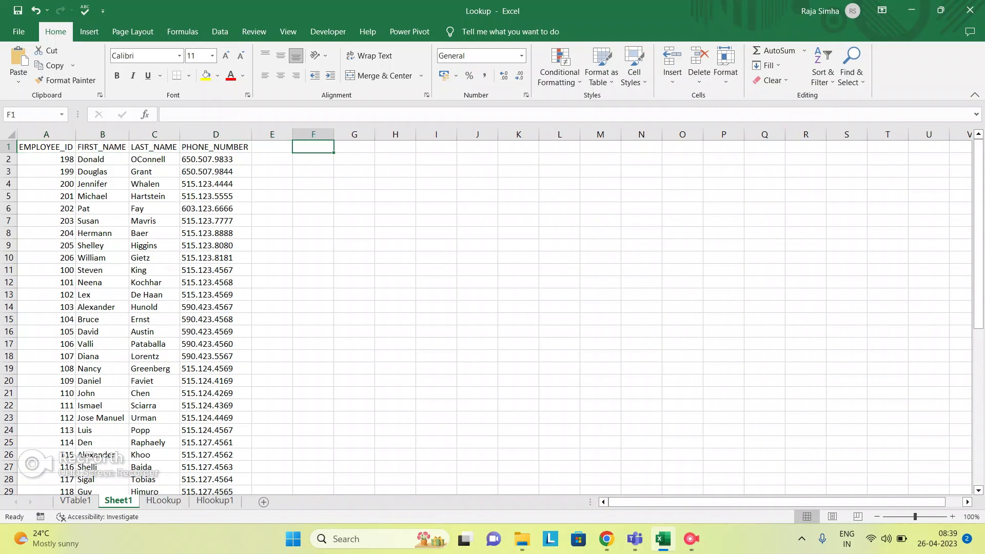
pyautogui.press('Down')
pyautogui.press('Down')
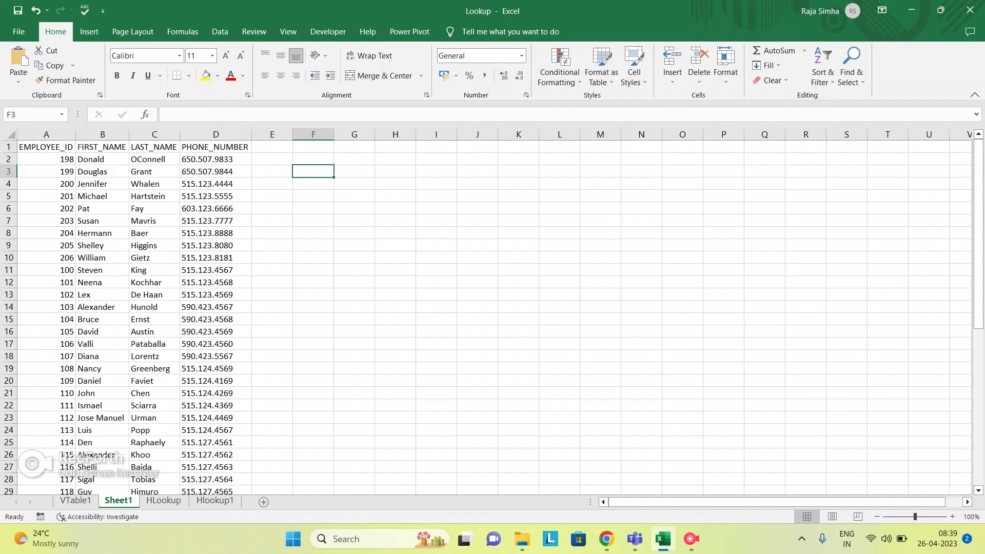
pyautogui.press('Down')
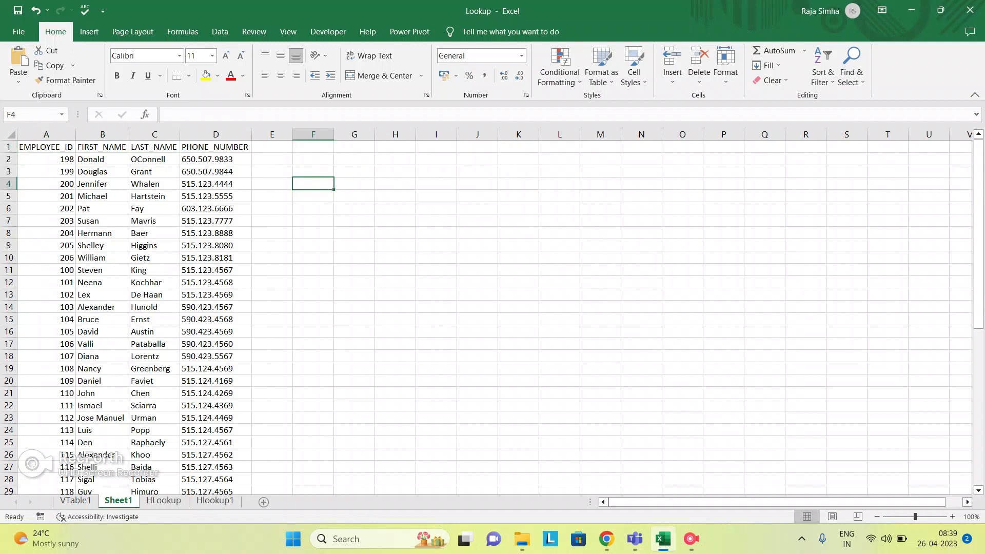
pyautogui.write('=loo')
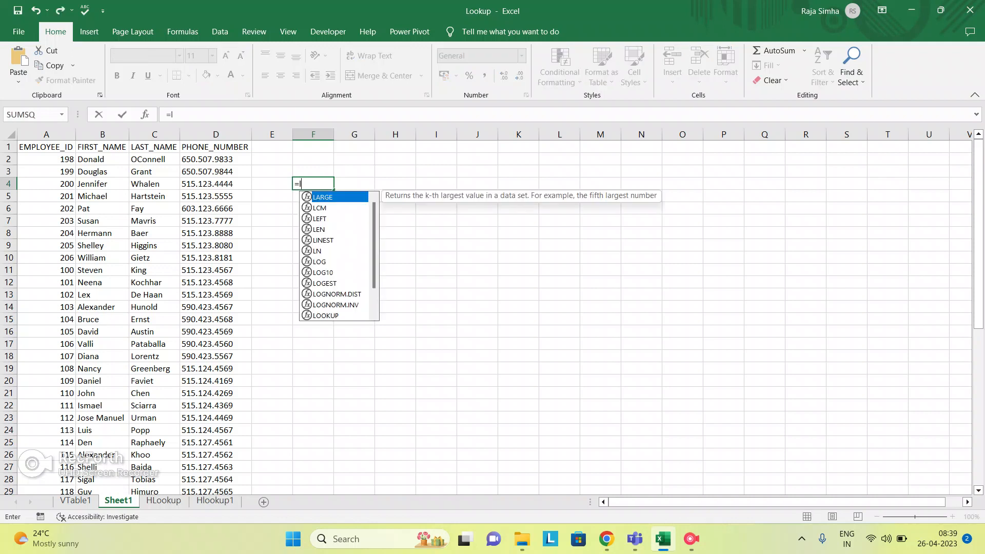
pyautogui.press('Tab')
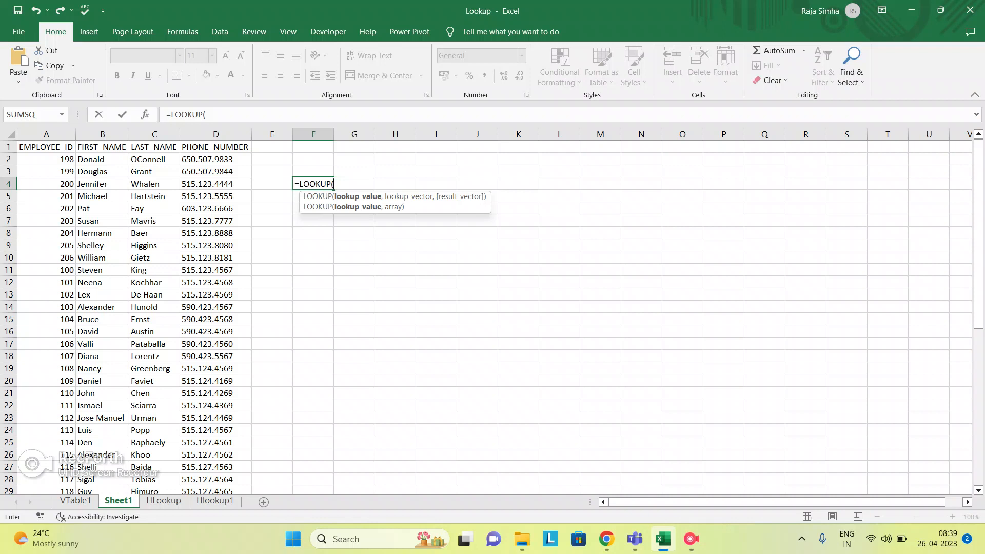
pyautogui.press('Left')
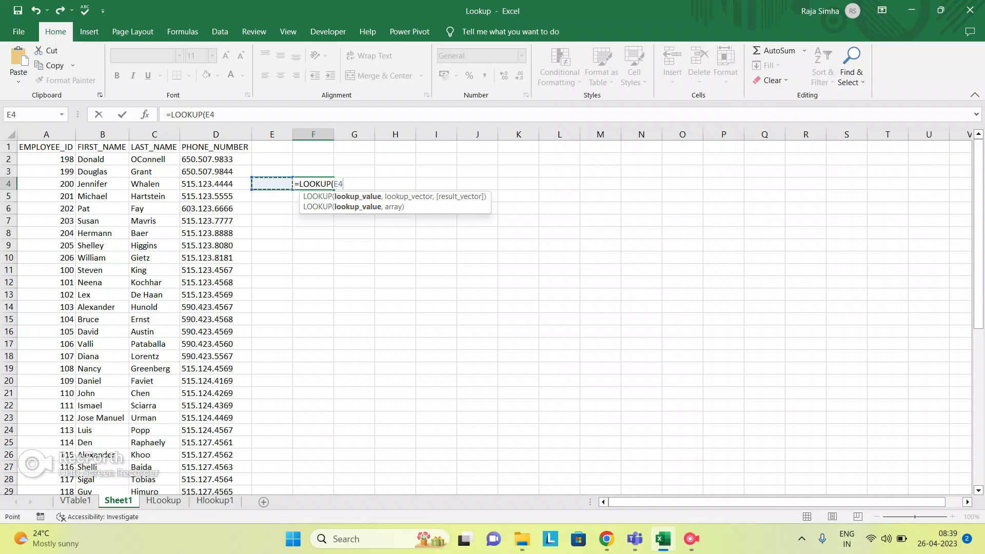
pyautogui.write(',')
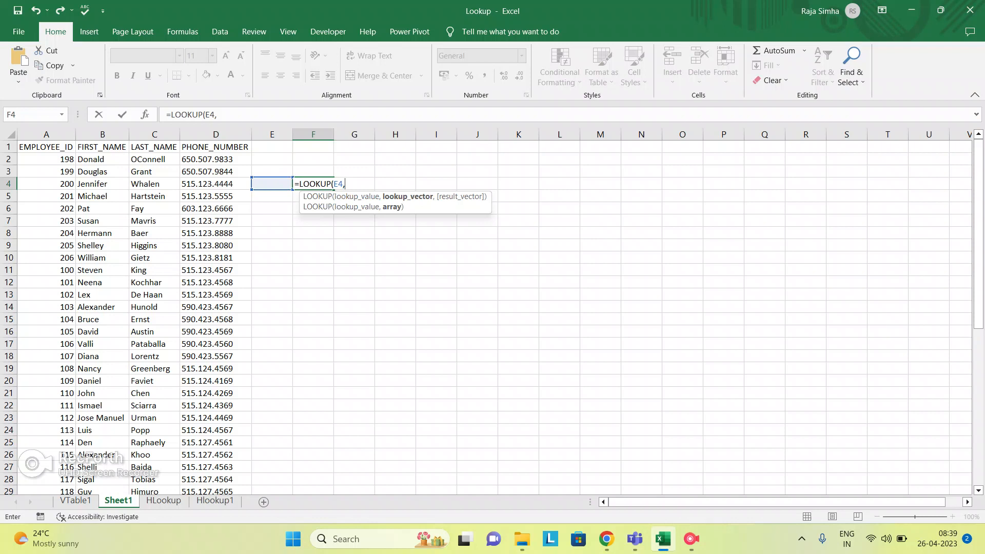
# Set the formula's lookup vector to the EMPLOYEE_ID column as the absolute range $A$1:$A$51
pyautogui.press('Left')
pyautogui.press('Left')
pyautogui.press('Left')
pyautogui.press('Left')
pyautogui.press('Left')
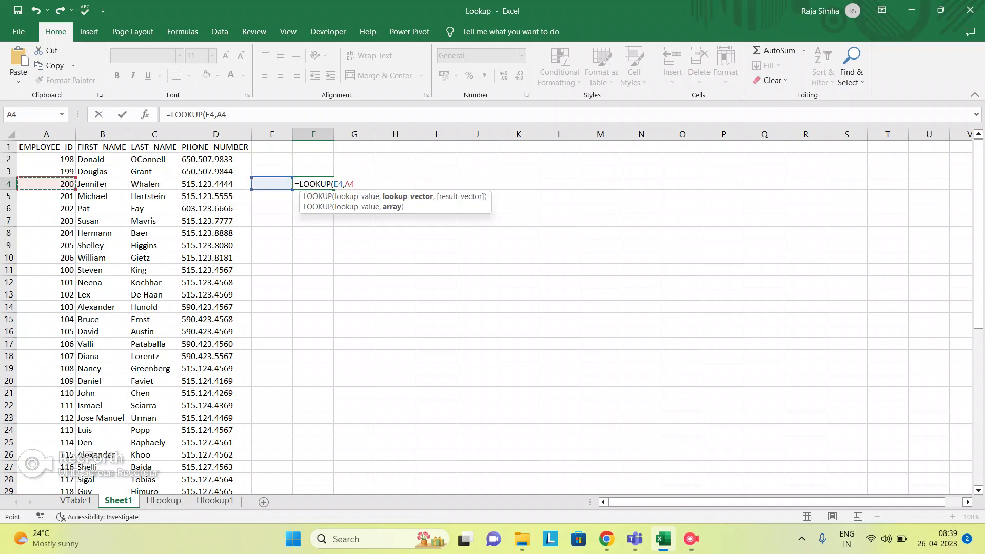
pyautogui.press('Up')
pyautogui.press('Up')
pyautogui.press('Up')
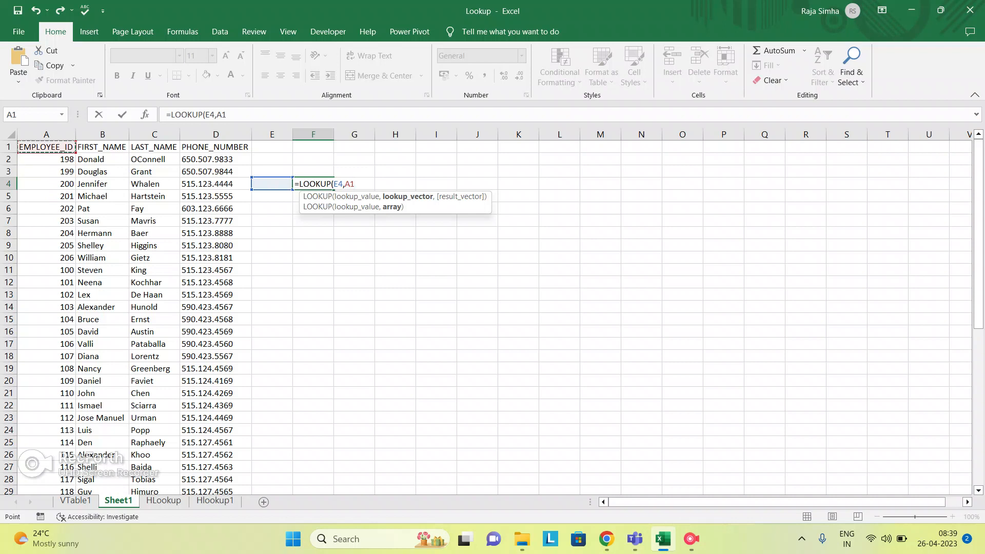
pyautogui.hotkey('ctrl', 'shift', 'Down')
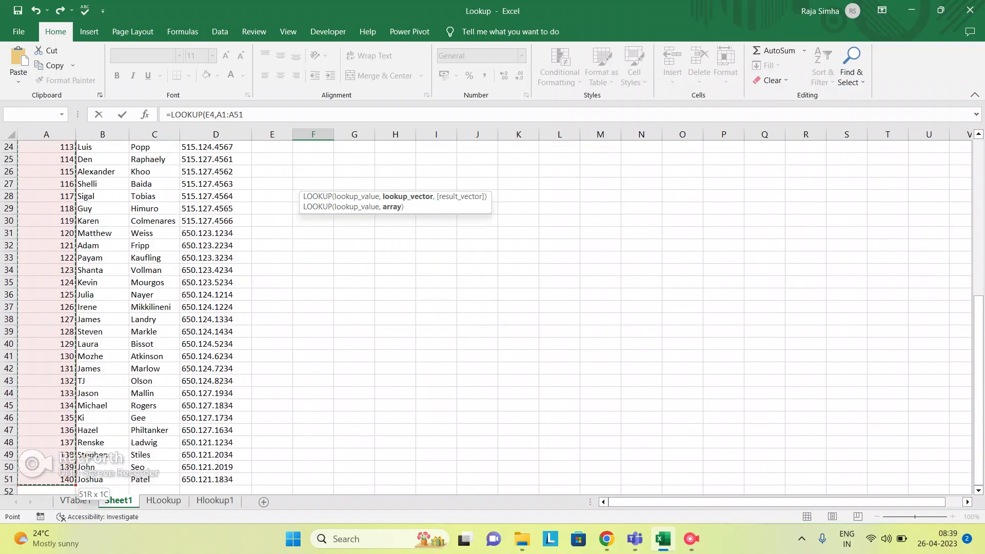
pyautogui.press('F4')
pyautogui.write(',')
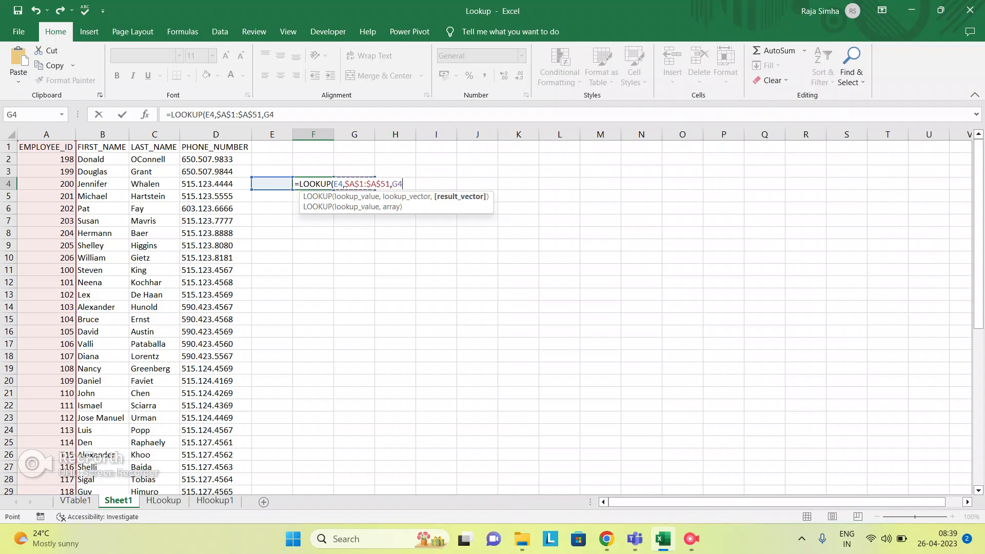
# Set the result vector to the PHONE_NUMBER column as the absolute range $D$1:$D$51 and complete the LOOKUP formula
pyautogui.press('Left')
pyautogui.press('Left')
pyautogui.press('Left')
pyautogui.press('Left')
pyautogui.press('Up')
pyautogui.press('Up')
pyautogui.press('Up')
pyautogui.press('Right')
pyautogui.press('Right')
pyautogui.hotkey('ctrl', 'shift', 'Down')
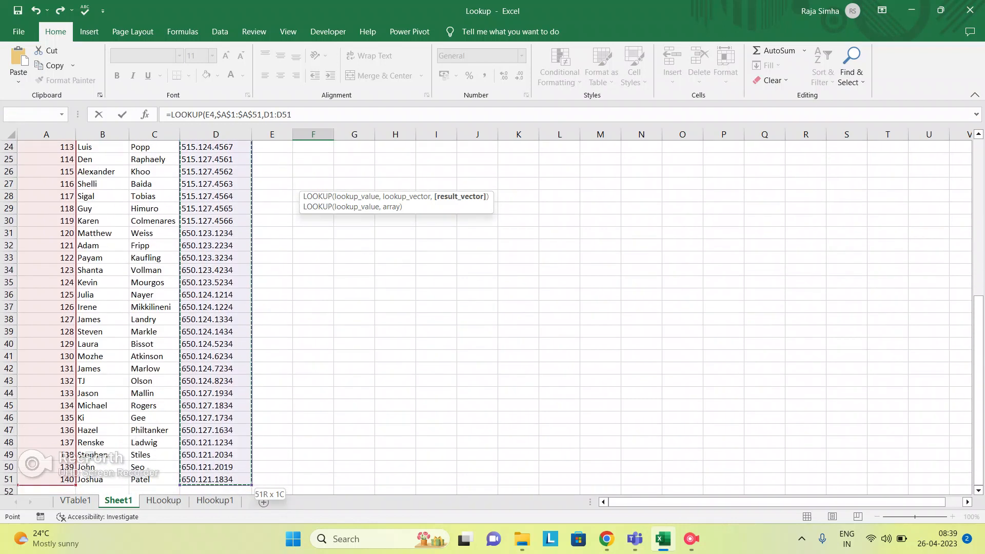
pyautogui.press('F4')
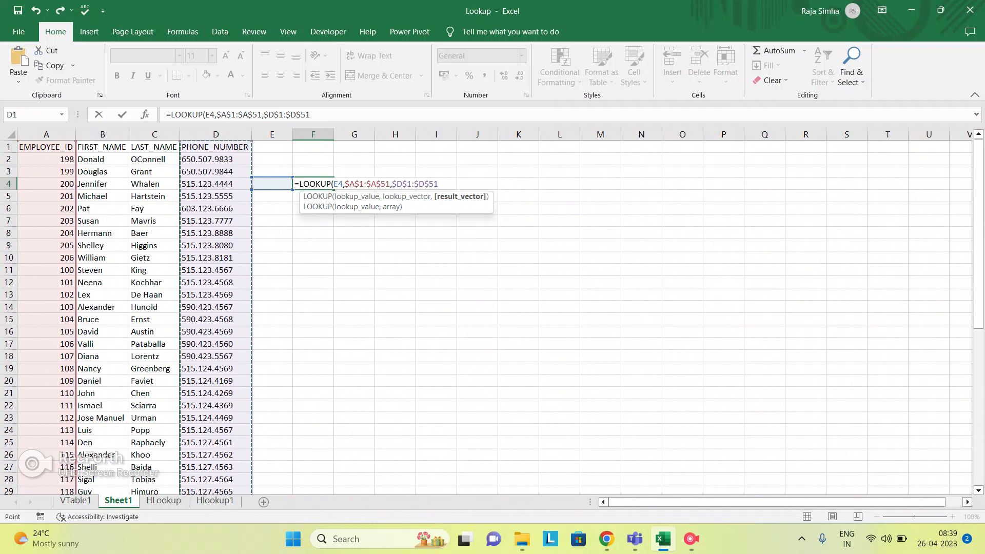
pyautogui.write(')')
pyautogui.press('Return')
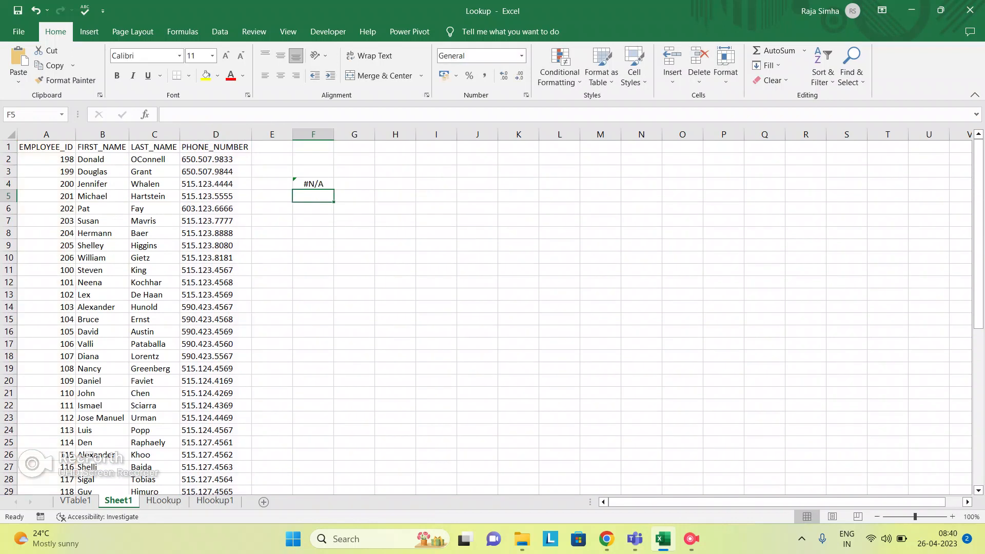
# Enter the first listed employee's ID in cell E4 as the lookup value
pyautogui.press('Up')
pyautogui.press('Left')
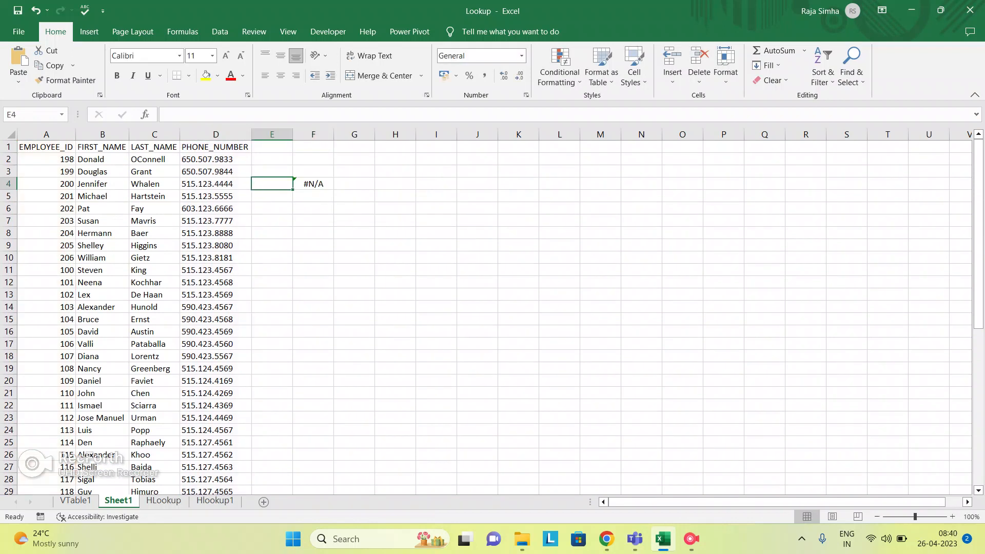
pyautogui.write('198')
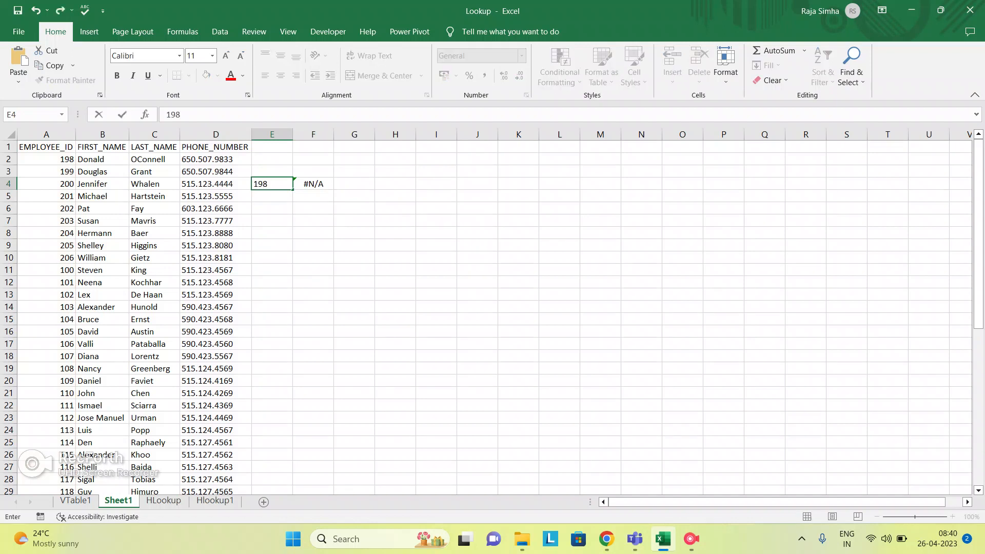
pyautogui.press('Return')
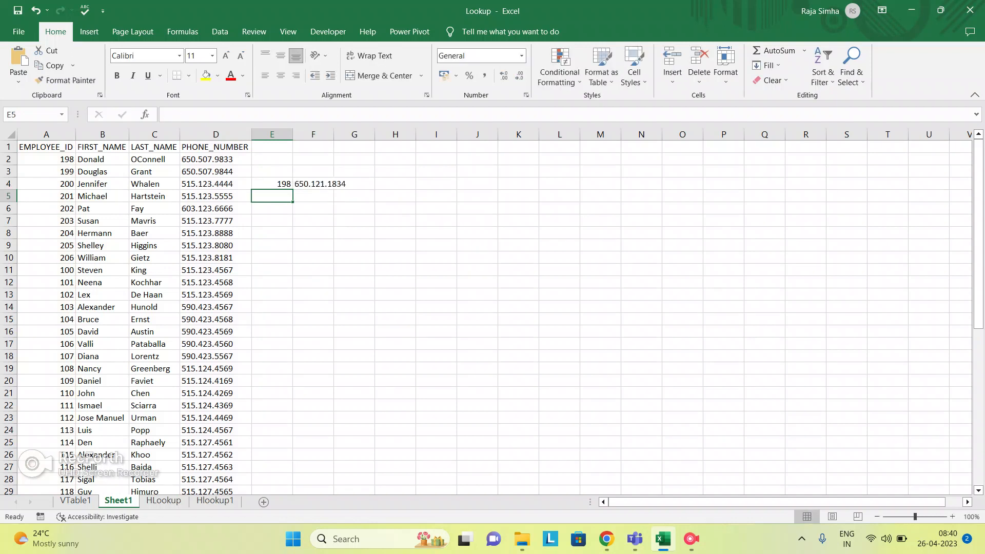
# Search the sheet for the phone number returned in F4, and return to the formula cell
pyautogui.press('Up')
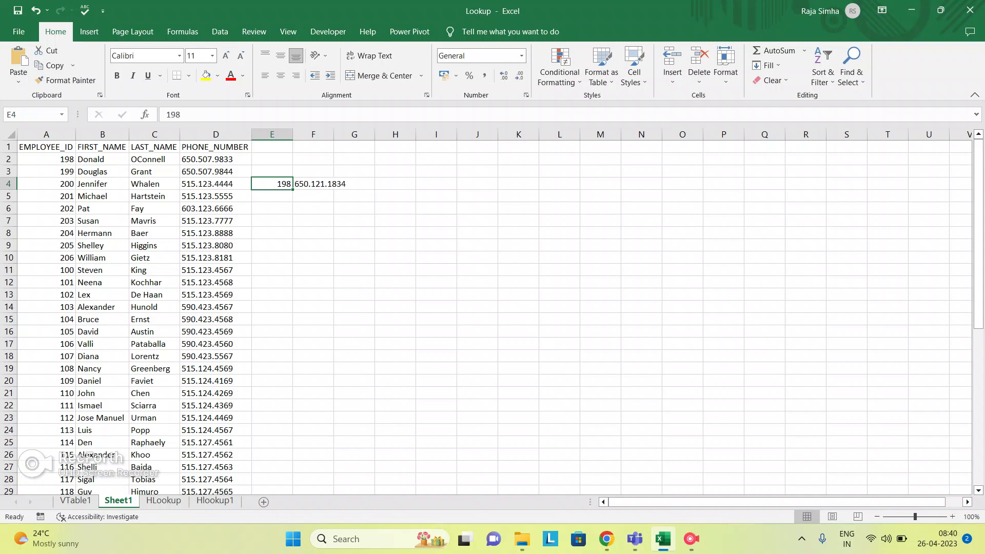
pyautogui.press('Right')
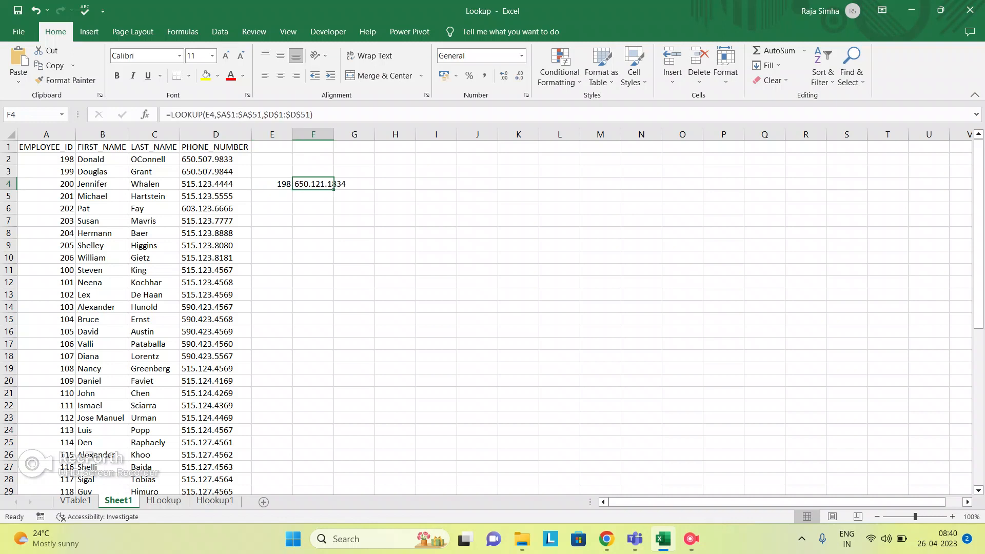
pyautogui.press('Left')
pyautogui.press('Right')
pyautogui.hotkey('ctrl', 'c')
pyautogui.hotkey('ctrl', 'f')
pyautogui.hotkey('ctrl', 'v')
pyautogui.press('Return')
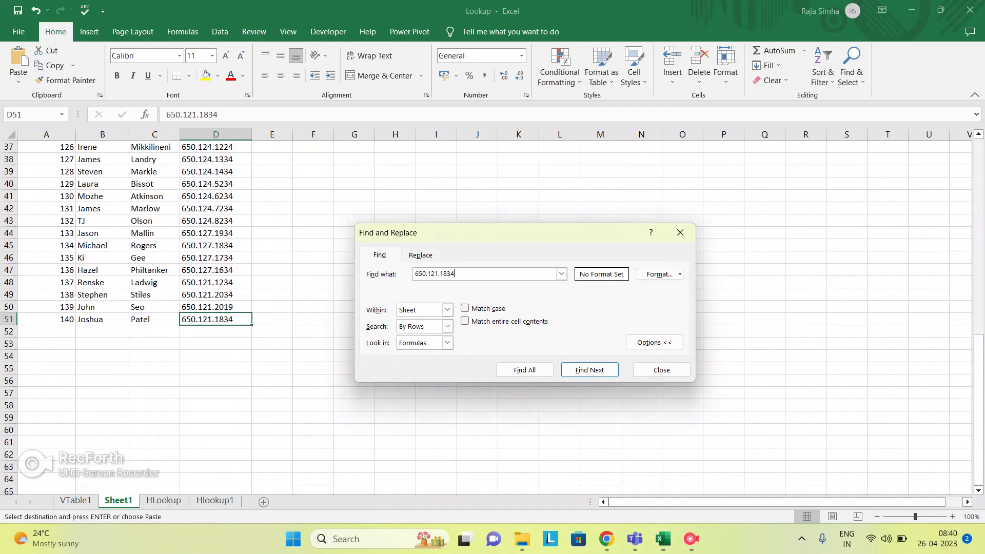
pyautogui.press('Escape')
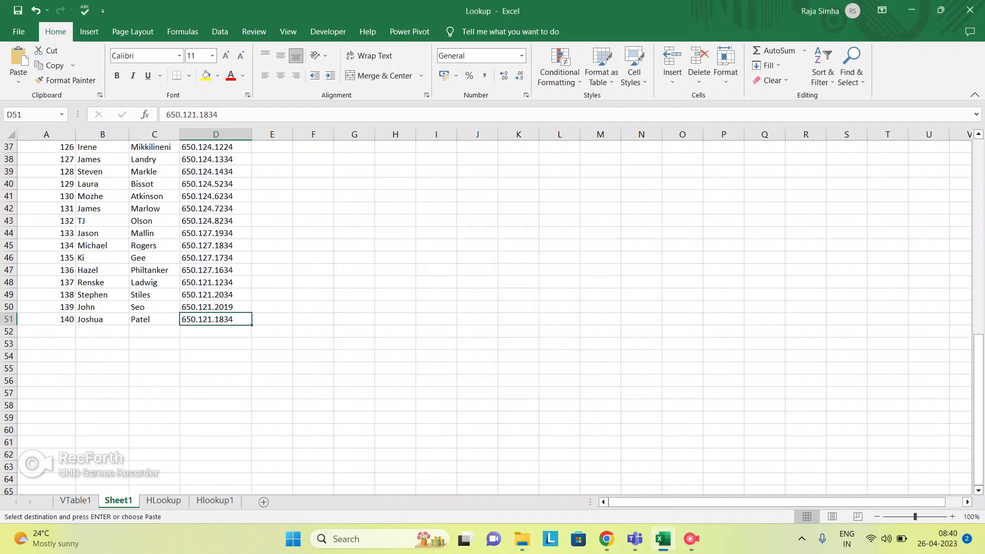
pyautogui.hotkey('ctrl', 'Up')
pyautogui.press('Down')
pyautogui.press('Down')
pyautogui.press('Down')
pyautogui.press('Right')
pyautogui.press('Right')
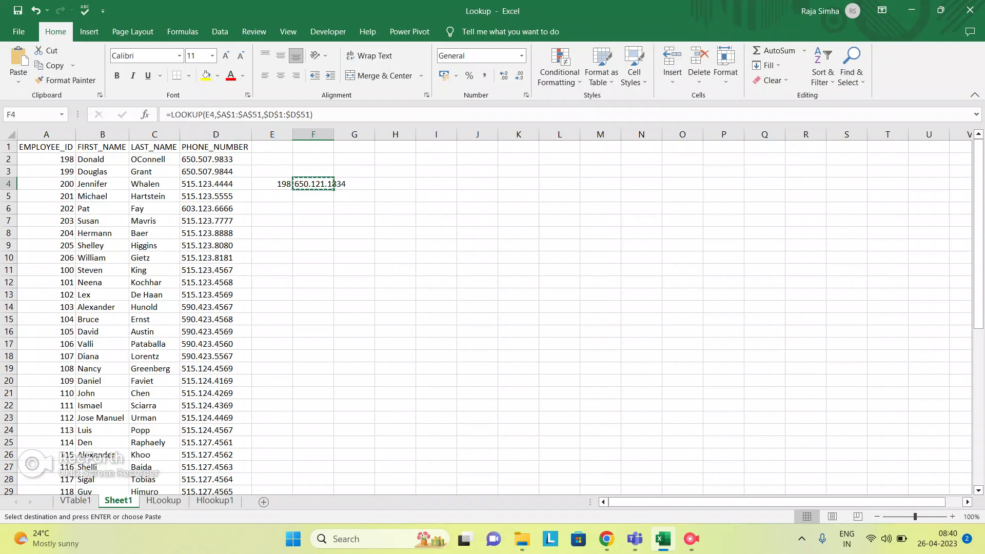
pyautogui.press('Left')
pyautogui.press('Left')
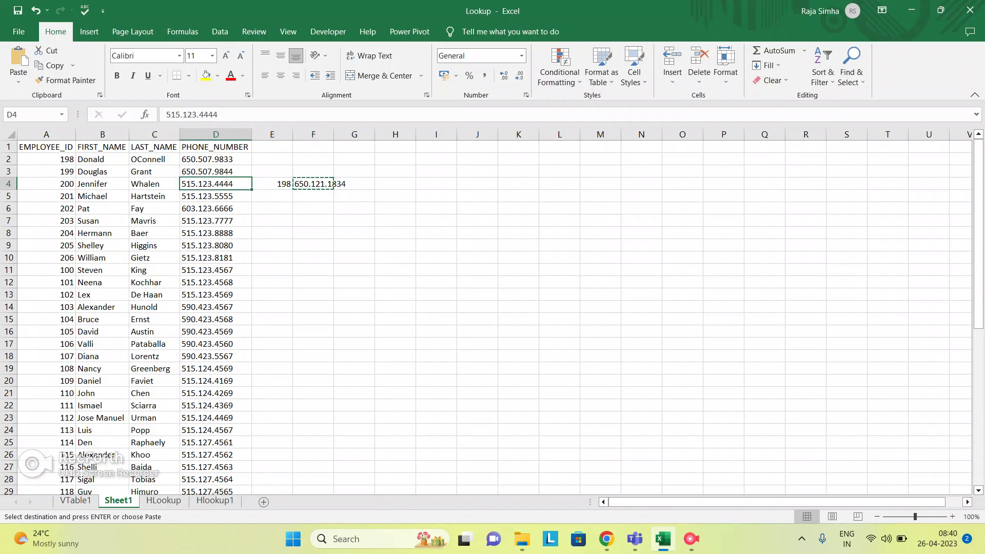
pyautogui.hotkey('ctrl', 'Down')
pyautogui.hotkey('ctrl', 'Up')
pyautogui.press('Left')
pyautogui.press('Left')
pyautogui.press('Left')
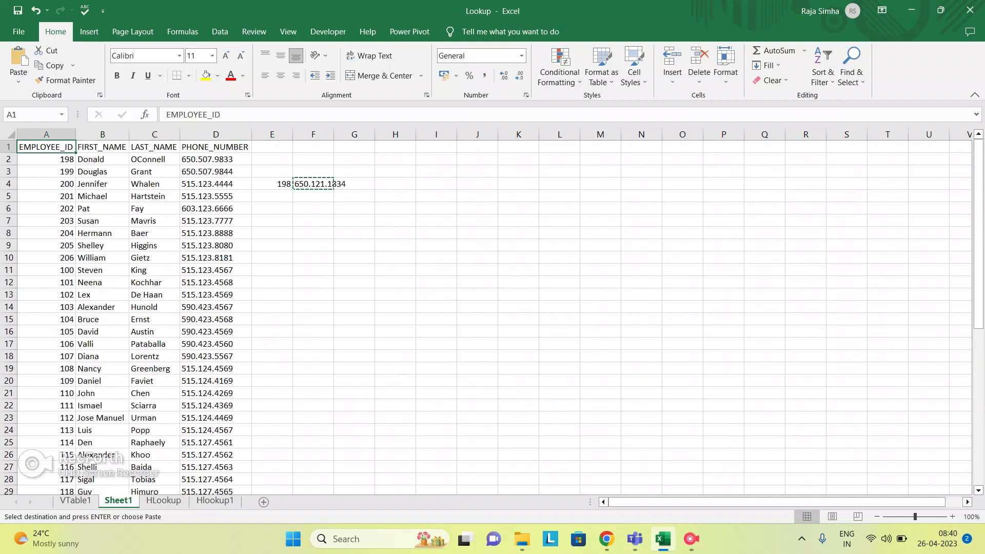
pyautogui.hotkey('ctrl', 'shift', 'Right')
pyautogui.hotkey('ctrl', 'shift', 'Down')
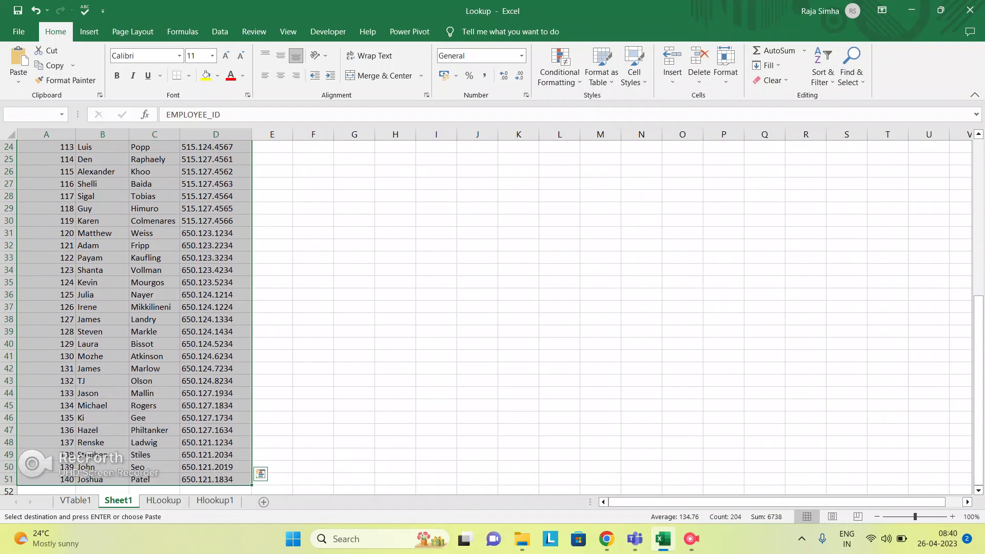
pyautogui.hotkey('alt', 'd')
pyautogui.press('s')
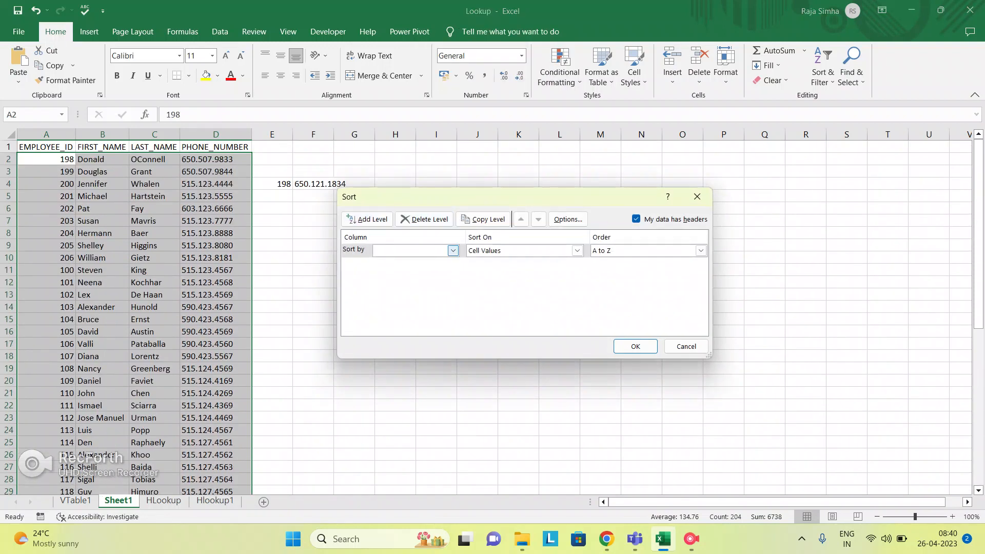
pyautogui.click(453, 251)
pyautogui.click(411, 262)
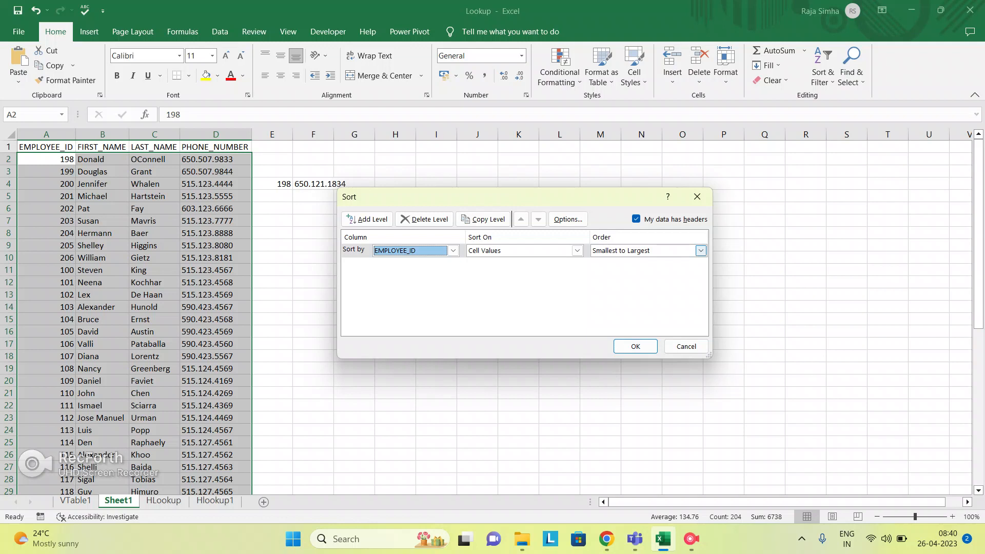
pyautogui.click(698, 197)
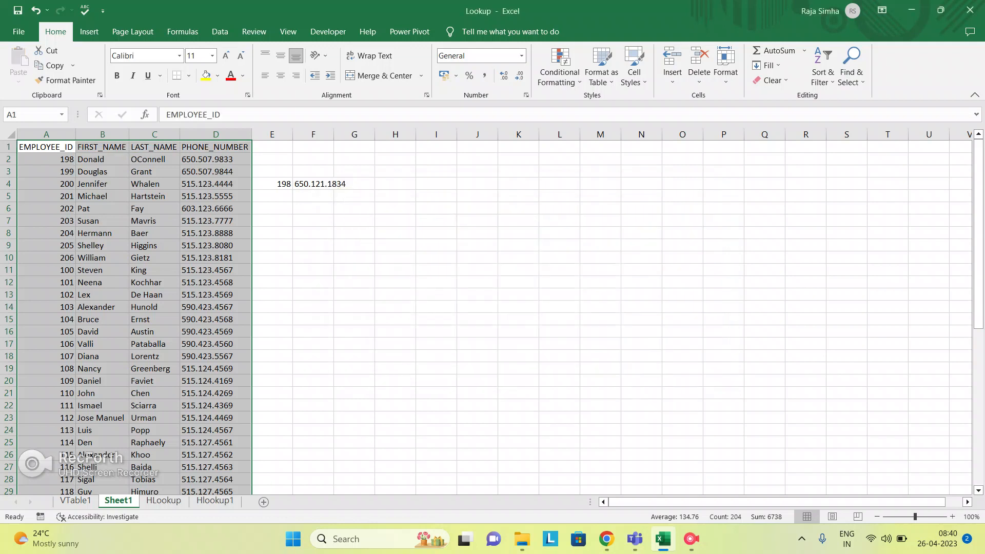
# Sort the employee data range by EMPLOYEE_ID on cell values, from smallest to largest, with headers kept
pyautogui.hotkey('alt', 'd')
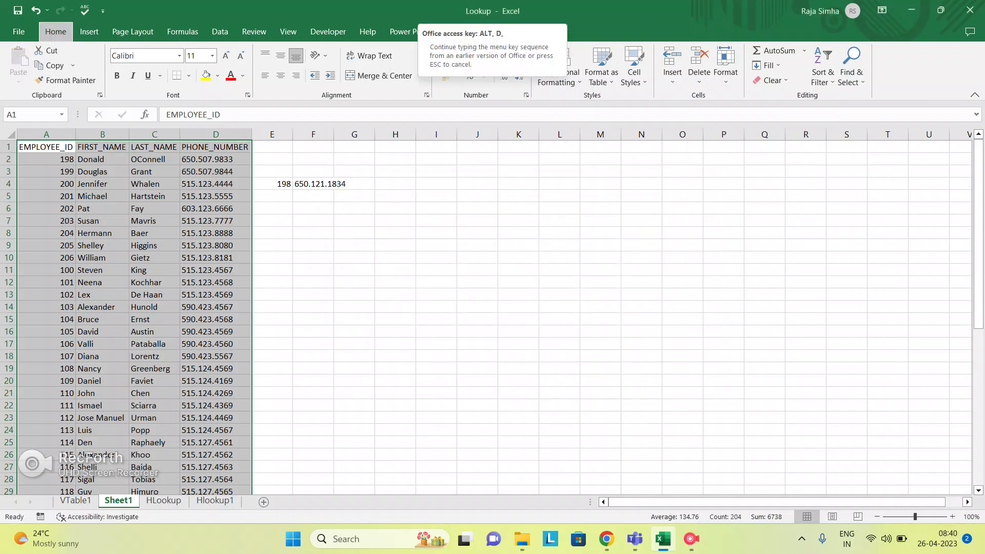
pyautogui.press('s')
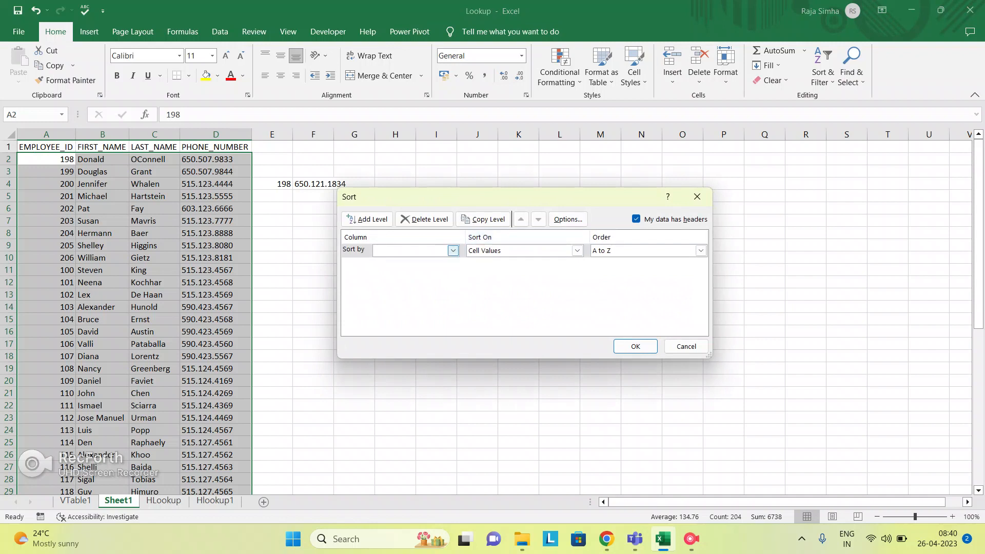
pyautogui.hotkey('alt', 'Down')
pyautogui.press('Down')
pyautogui.press('Return')
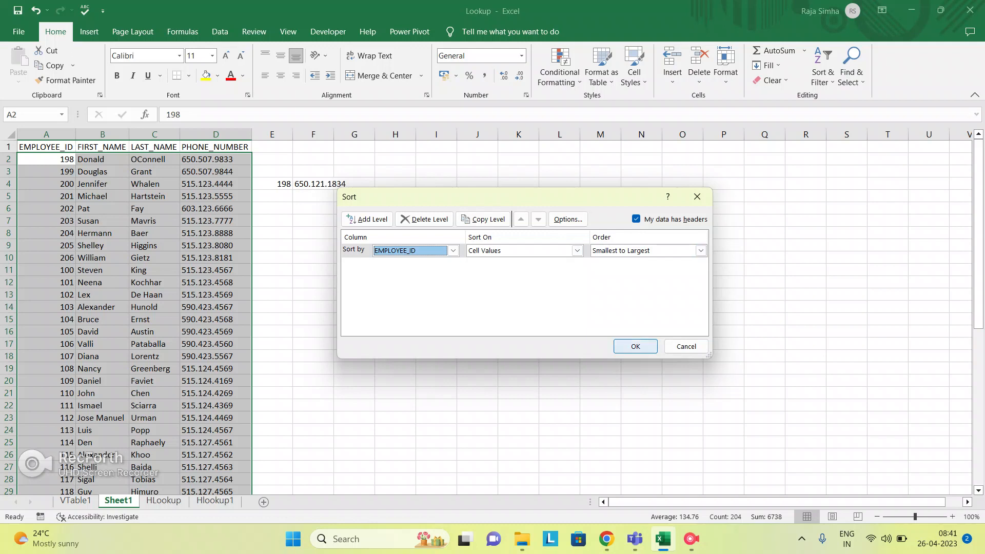
pyautogui.click(636, 346)
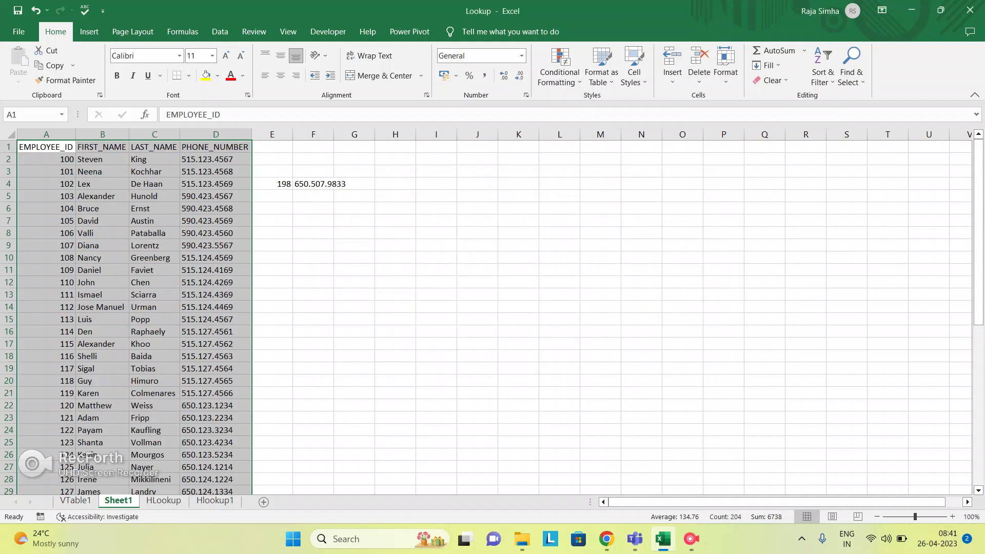
# Set the lookup value in E4 to the employee ID from row 3 and compare the LOOKUP result with D3
pyautogui.click(332, 184)
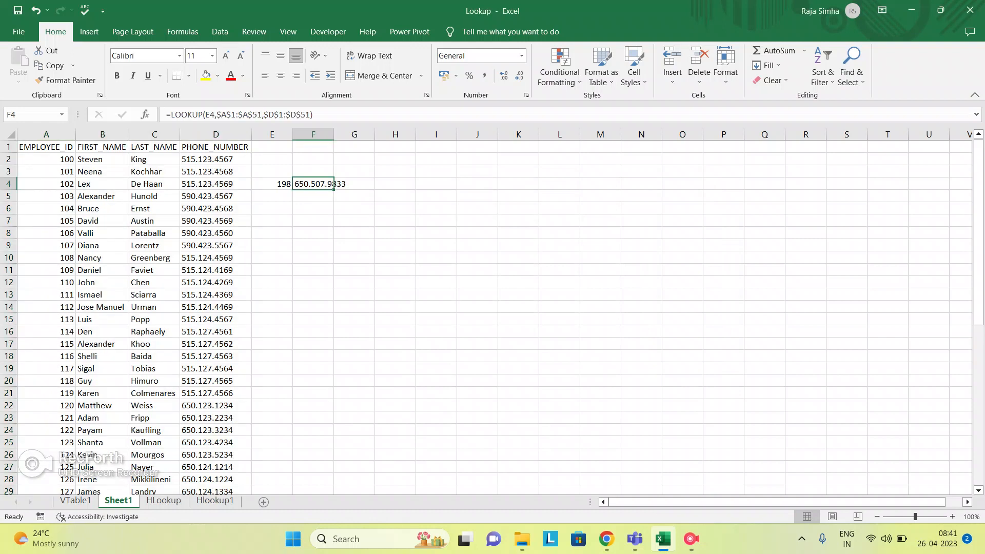
pyautogui.press('Left')
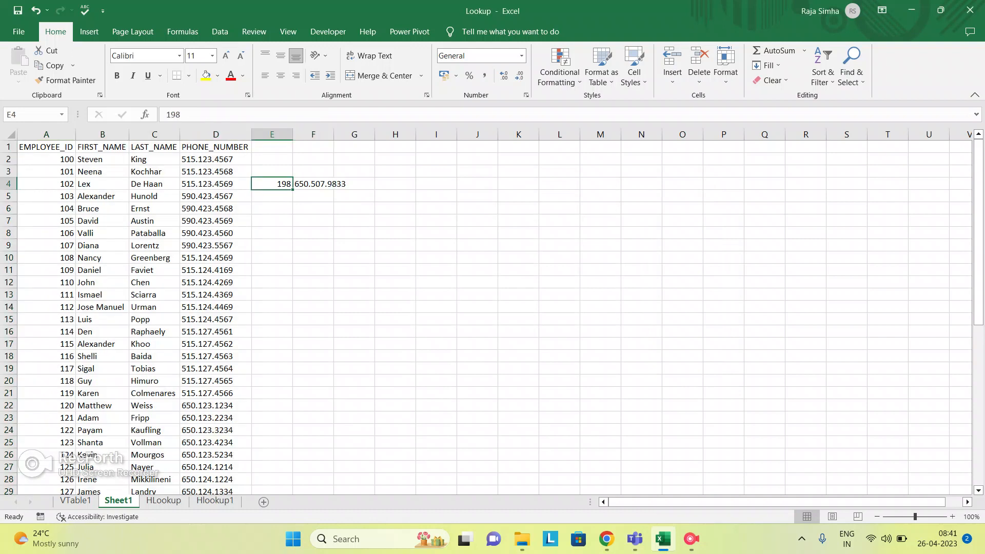
pyautogui.write('101')
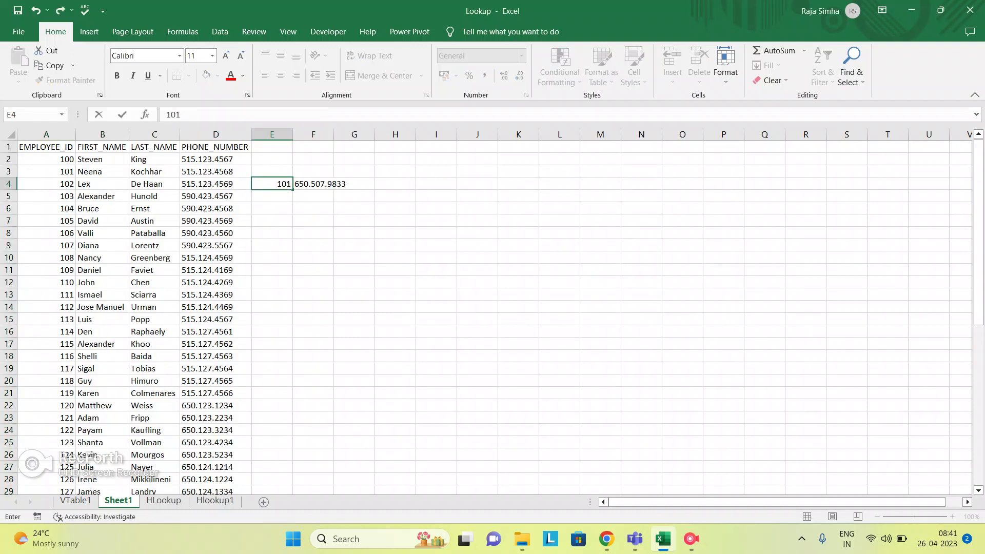
pyautogui.press('Return')
pyautogui.press('Up')
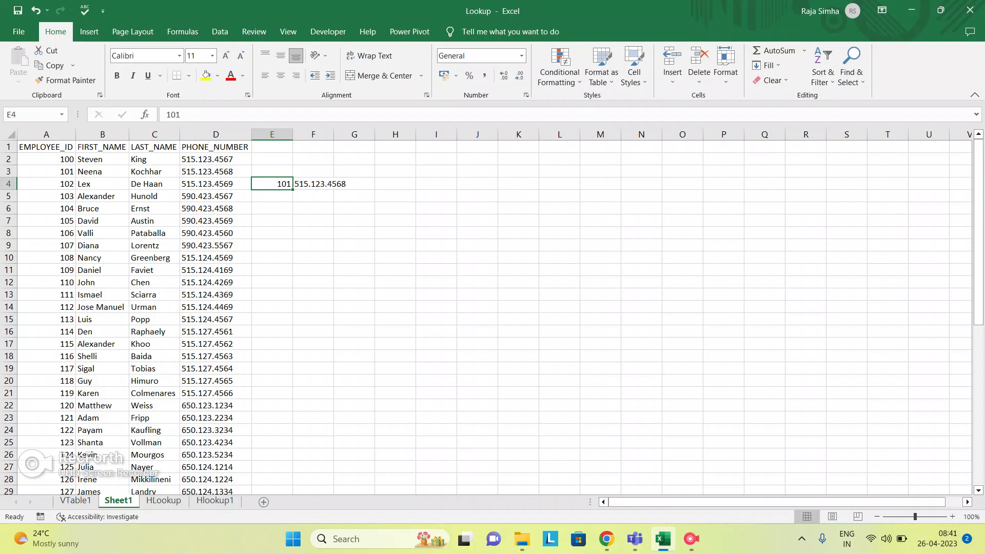
pyautogui.click(215, 172)
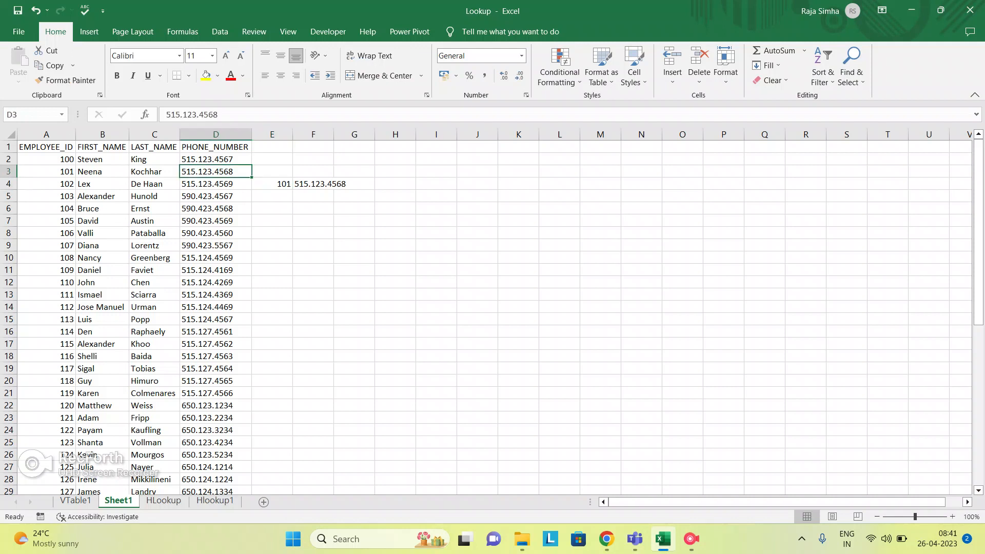
pyautogui.click(333, 183)
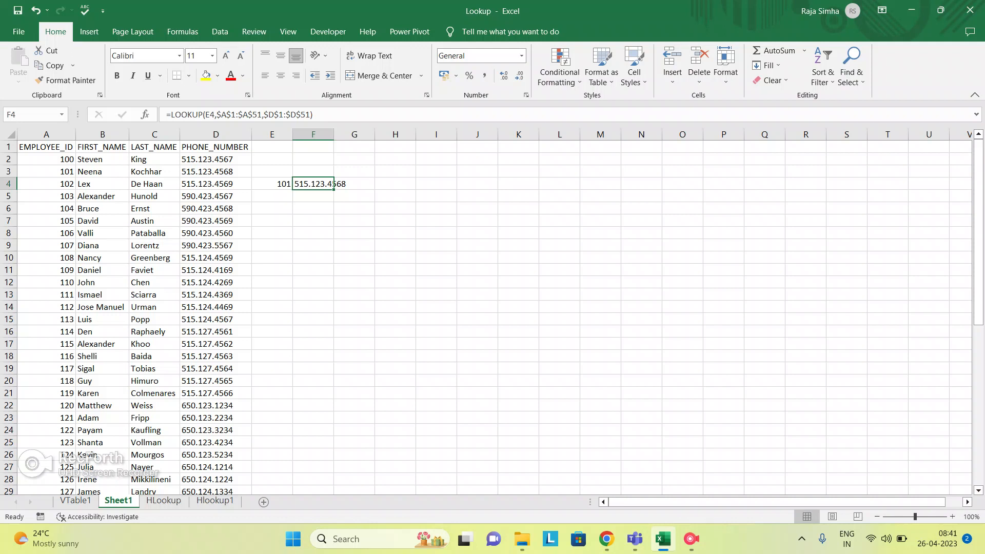
# Replace the lookup value in E4 with the employee ID from row 8 and select the formula cell F4
pyautogui.press('Left')
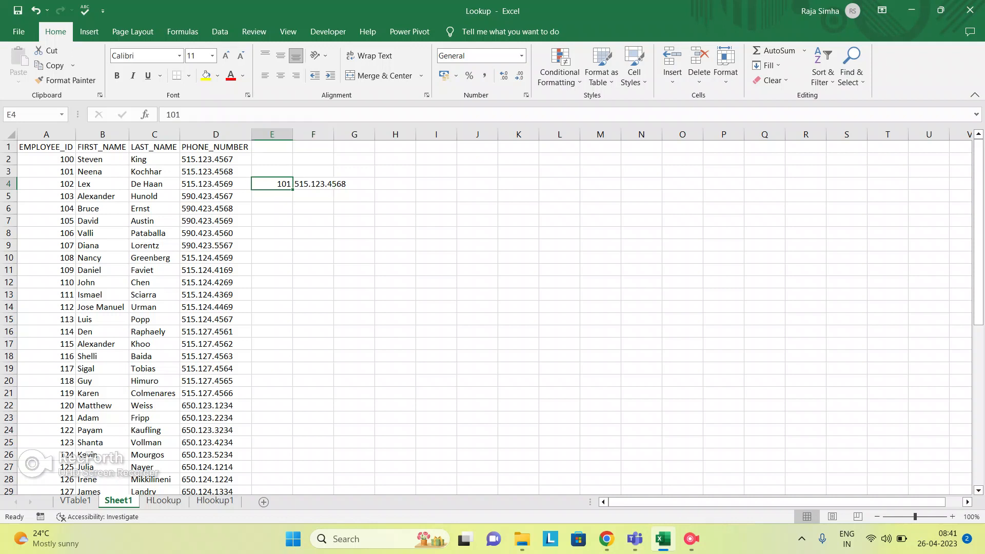
pyautogui.write('10')
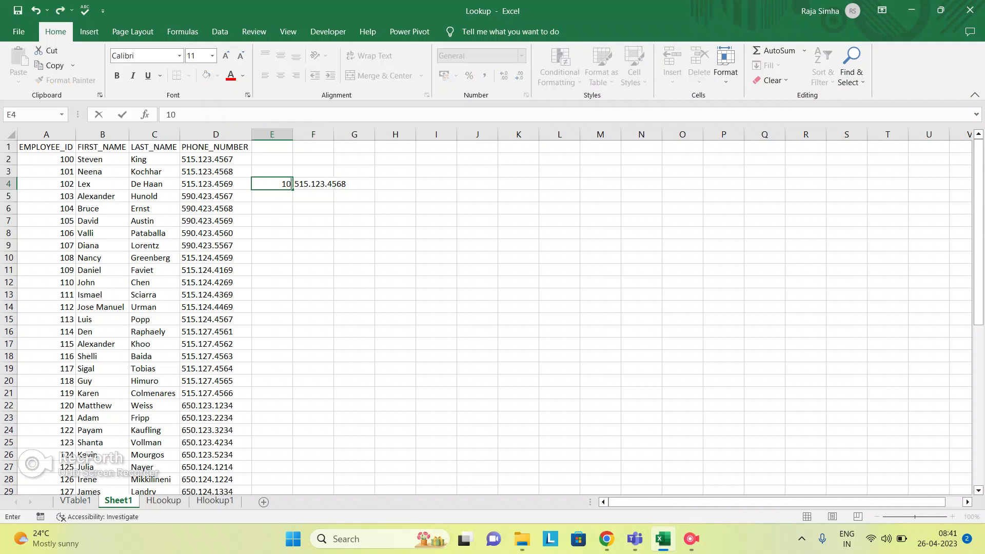
pyautogui.write('6')
pyautogui.press('Return')
pyautogui.press('Up')
pyautogui.press('Right')
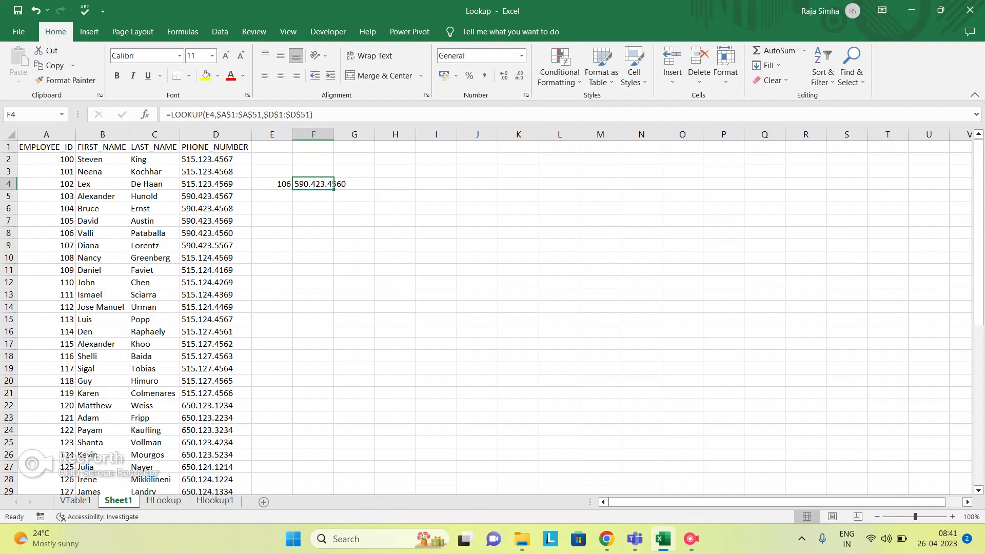
# Search the sheet for the phone number returned in F4 and check the employee ID in the matching row
pyautogui.hotkey('ctrl', 'c')
pyautogui.hotkey('ctrl', 'f')
pyautogui.hotkey('ctrl', 'v')
pyautogui.press('Return')
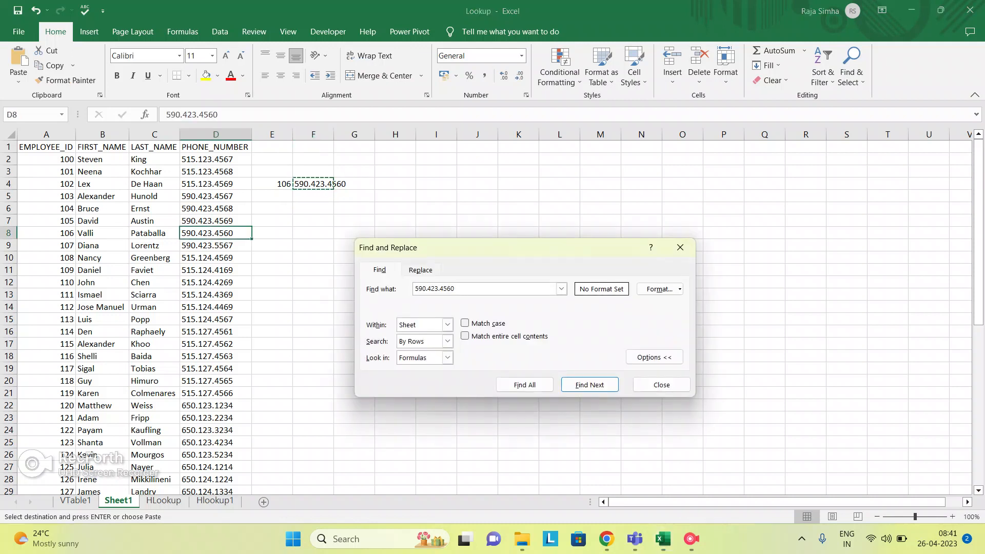
pyautogui.press('Escape')
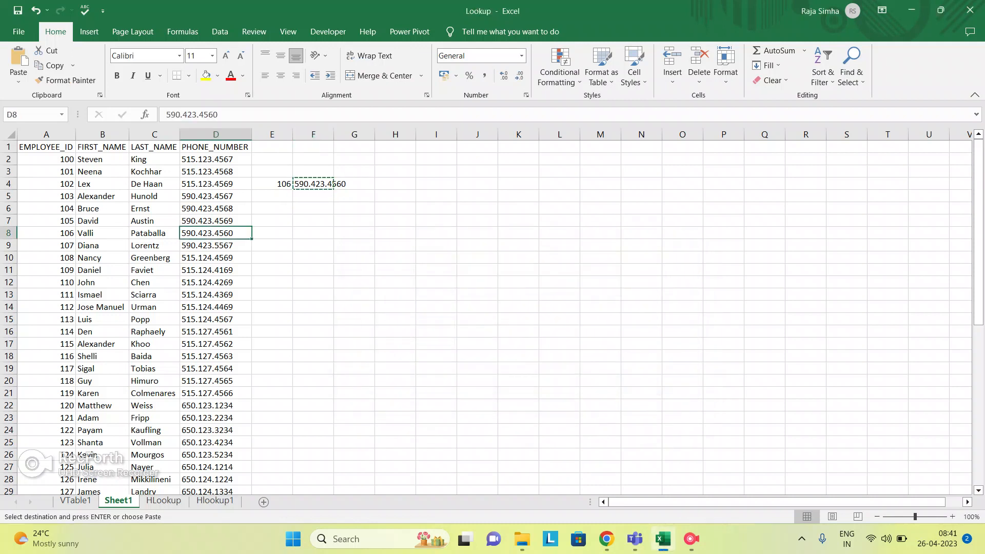
pyautogui.press('Left')
pyautogui.press('Left')
pyautogui.press('Left')
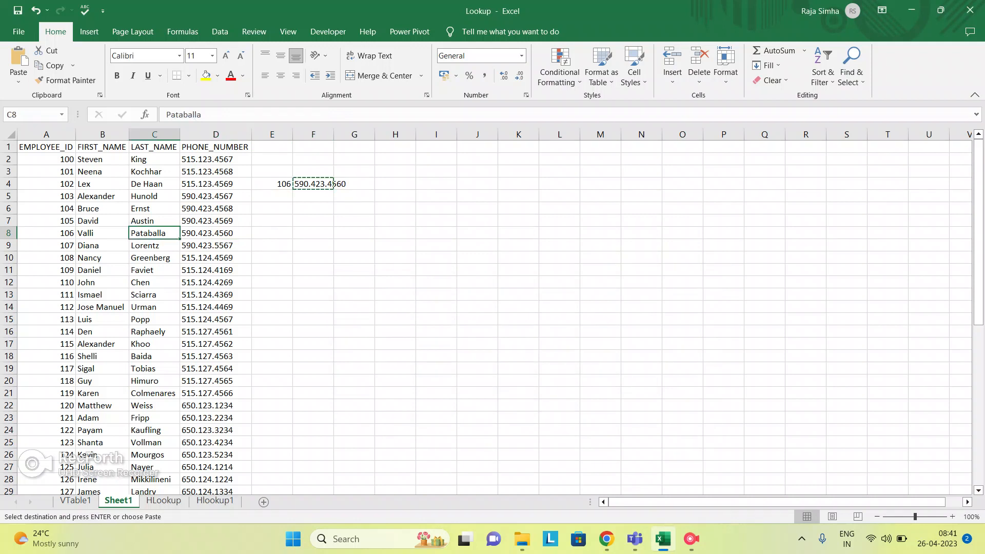
# Copy the EMPLOYEE_ID header from A1 into E3, above the lookup value
pyautogui.hotkey('ctrl', 'Up')
pyautogui.hotkey('ctrl', 'c')
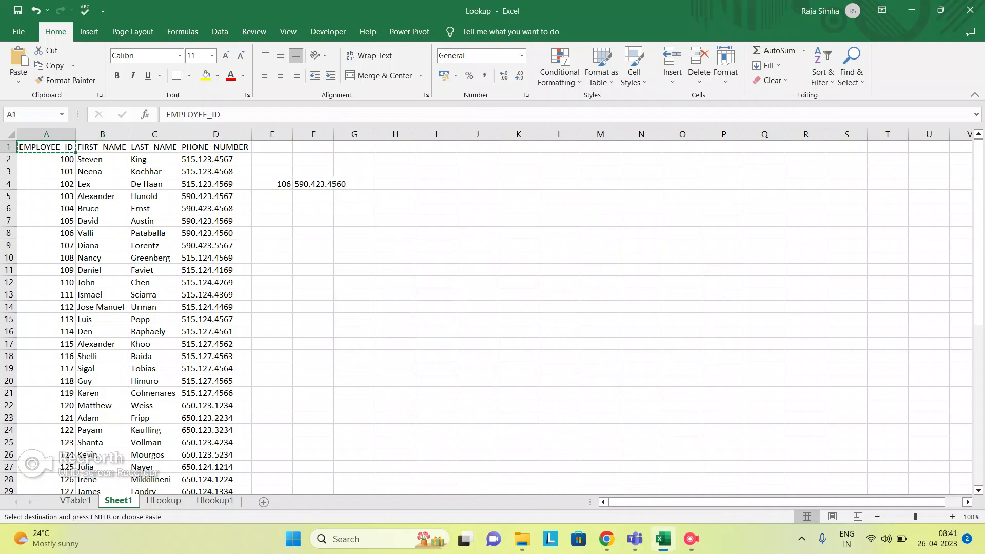
pyautogui.hotkey('ctrl', 'Right')
pyautogui.press('Right')
pyautogui.press('Down')
pyautogui.press('Down')
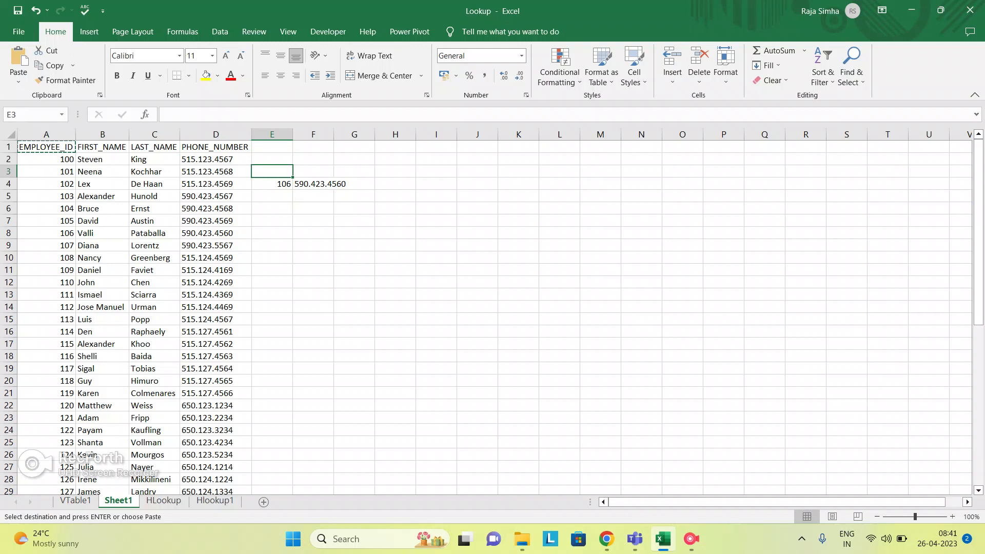
pyautogui.hotkey('ctrl', 'v')
# Copy the PHONE_NUMBER header from D1 into F3, above the LOOKUP formula
pyautogui.press('Left')
pyautogui.press('Left')
pyautogui.press('Left')
pyautogui.press('Up')
pyautogui.press('Up')
pyautogui.press('Right')
pyautogui.hotkey('ctrl', 'c')
pyautogui.press('Down')
pyautogui.press('Down')
pyautogui.press('Up')
pyautogui.press('Up')
pyautogui.press('Right')
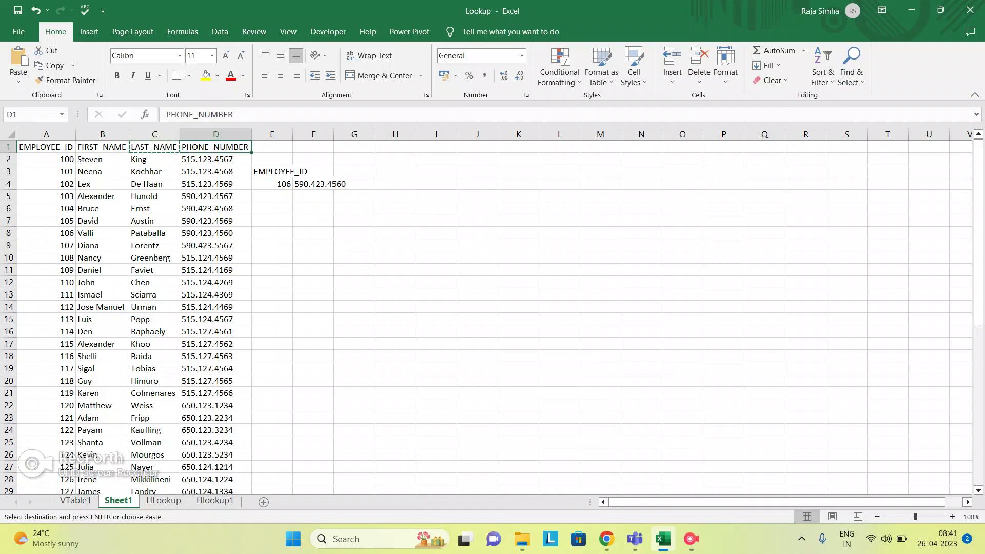
pyautogui.hotkey('ctrl', 'c')
pyautogui.press('Down')
pyautogui.press('Down')
pyautogui.press('Right')
pyautogui.press('Right')
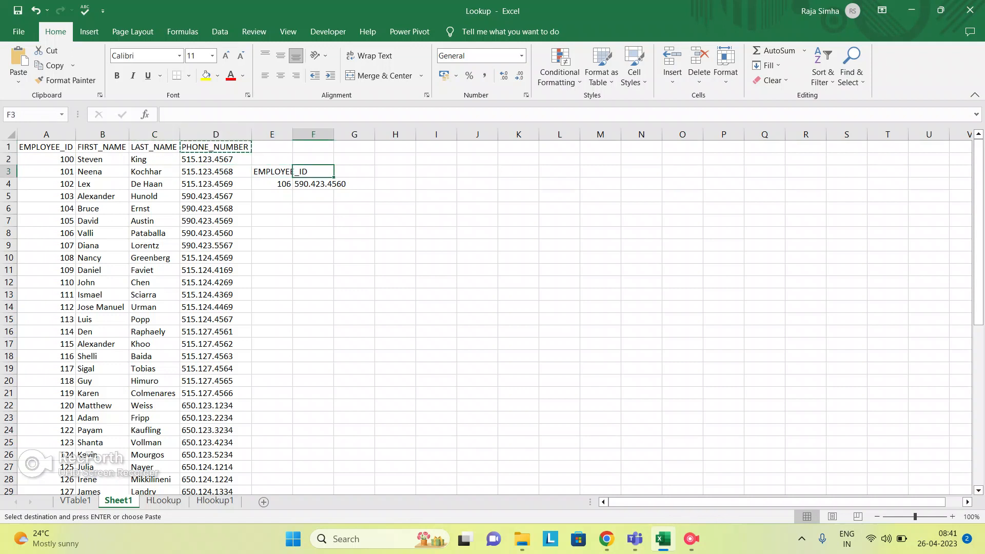
pyautogui.hotkey('ctrl', 'v')
# Autofit columns E and F to the width of the headers in E3:F3
pyautogui.press('Left')
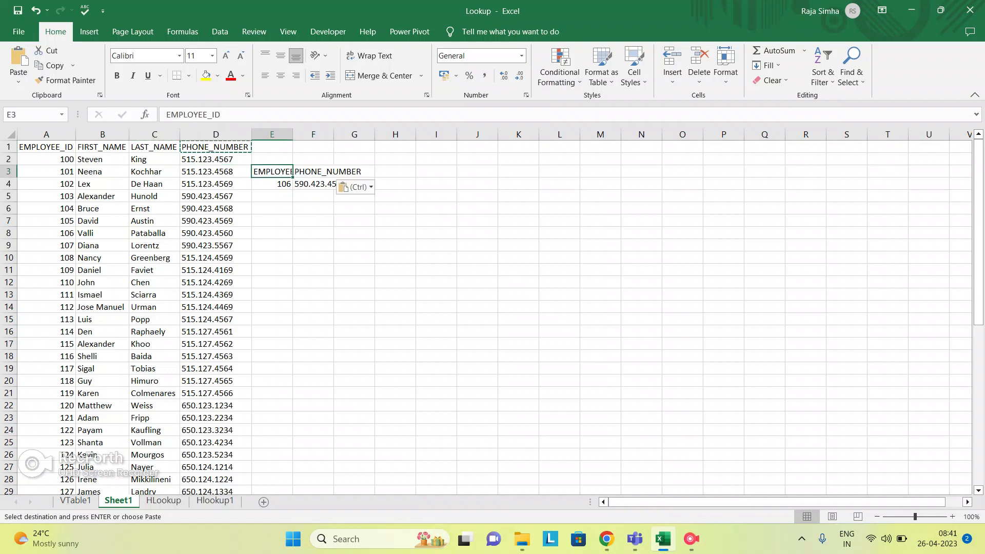
pyautogui.hotkey('shift', 'Right')
pyautogui.press('Escape')
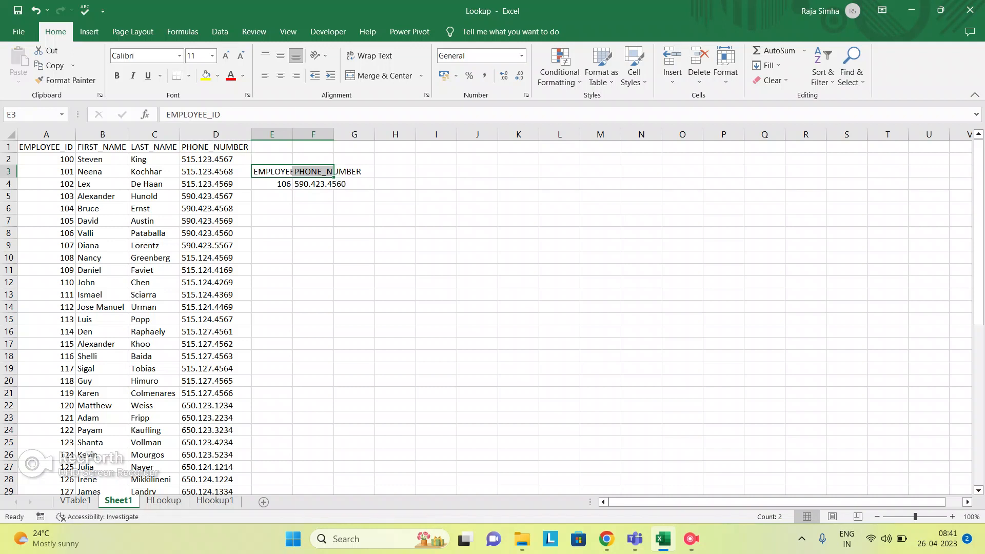
pyautogui.press('alt')
pyautogui.press('h')
pyautogui.press('o')
pyautogui.press('i')
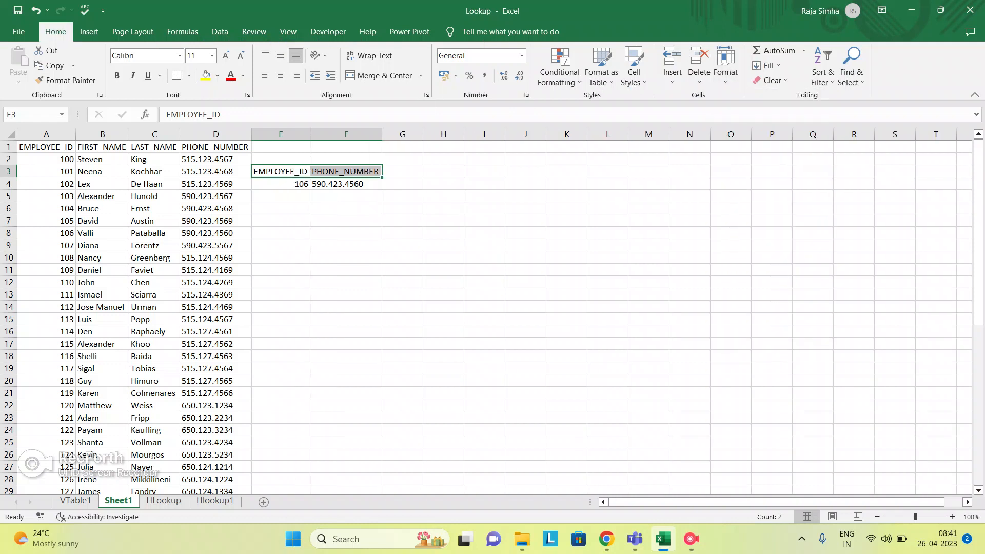
# Copy the employee IDs in A8:A15 and paste them as values starting at E4
pyautogui.press('Down')
pyautogui.press('Right')
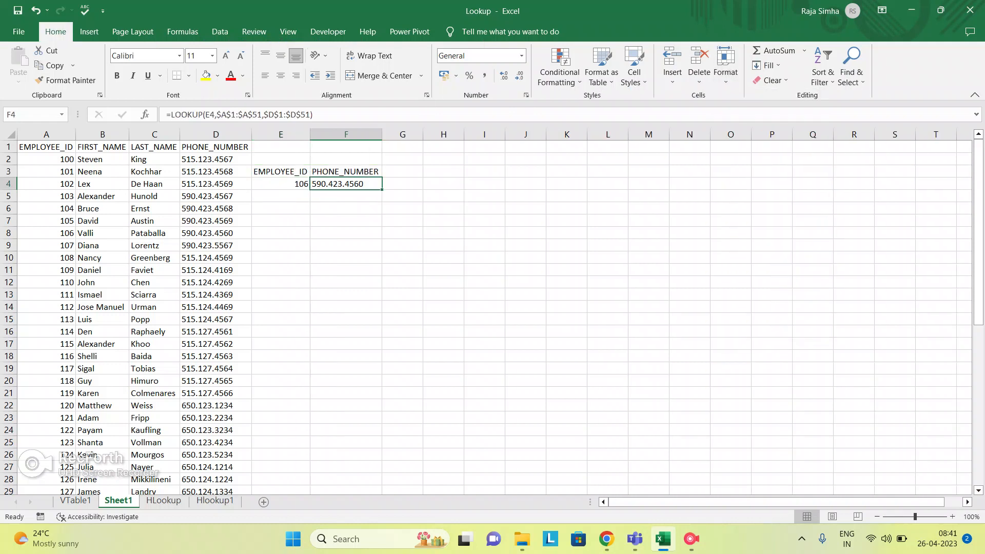
pyautogui.press('Left')
pyautogui.press('Left')
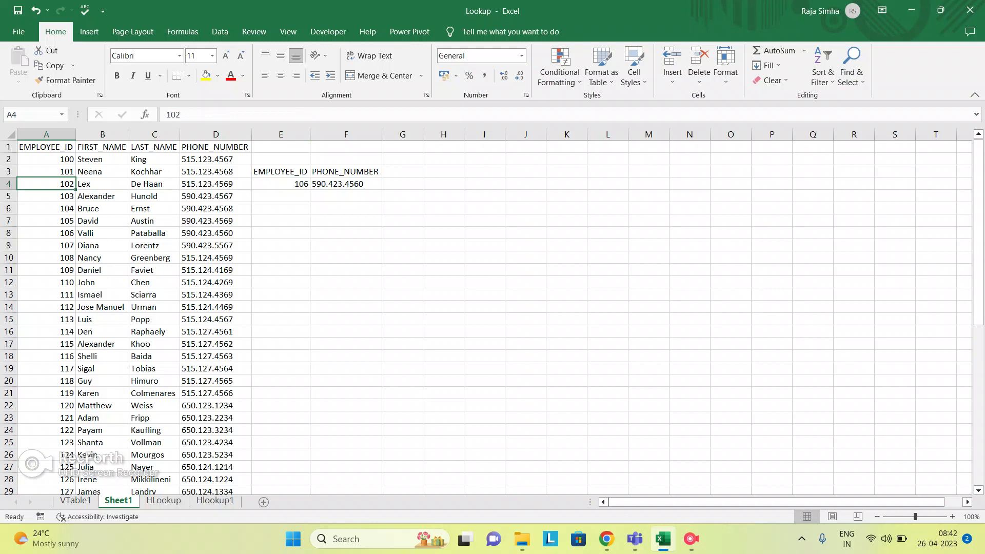
pyautogui.moveTo(23, 233); pyautogui.dragTo(23, 295)
pyautogui.hotkey('shift', 'Down')
pyautogui.hotkey('shift', 'Down')
pyautogui.hotkey('ctrl', 'c')
pyautogui.press('Right')
pyautogui.press('Right')
pyautogui.press('Right')
pyautogui.press('Right')
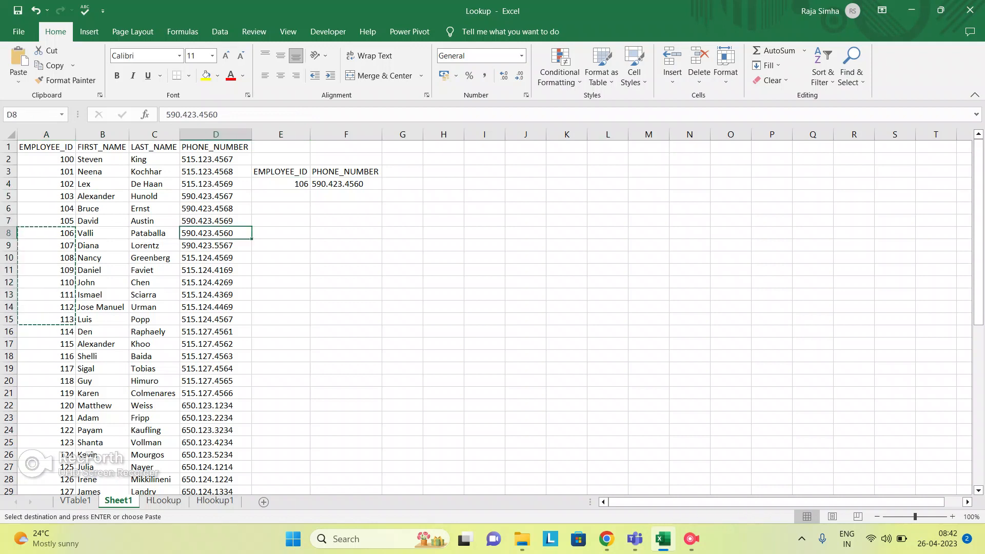
pyautogui.press('Up')
pyautogui.press('Up')
pyautogui.press('Up')
pyautogui.press('Up')
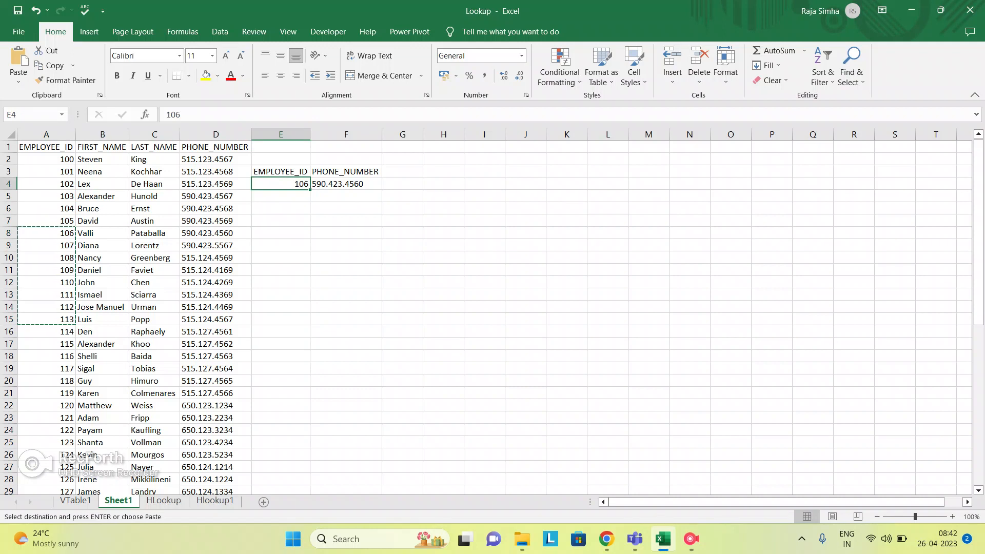
pyautogui.hotkey('ctrl', 'alt', 'v')
pyautogui.press('v')
pyautogui.press('Return')
# Fill the LOOKUP formula from F4 down through F11, alongside the pasted employee IDs
pyautogui.press('Right')
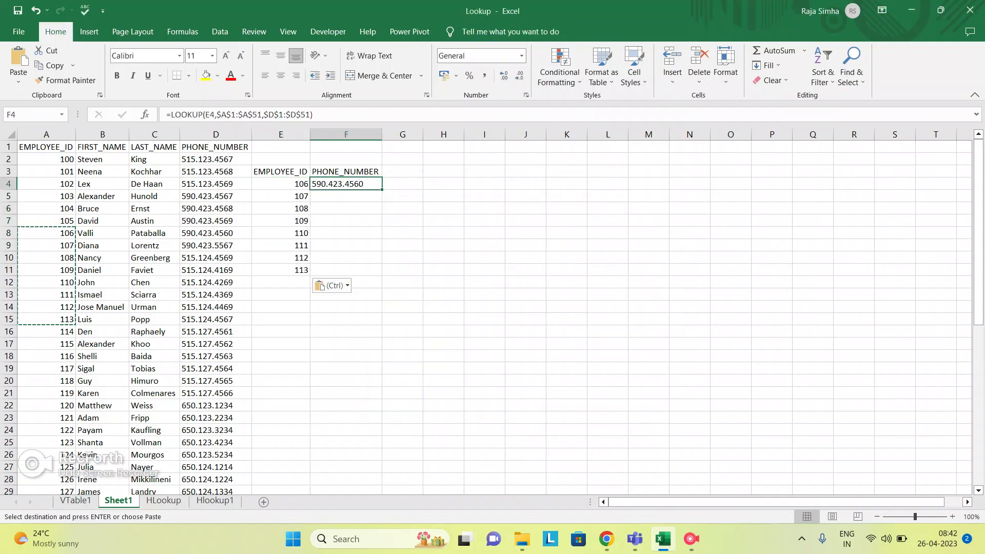
pyautogui.hotkey('shift', 'Down')
pyautogui.hotkey('shift', 'Down')
pyautogui.hotkey('shift', 'Down')
pyautogui.hotkey('shift', 'Down')
pyautogui.hotkey('shift', 'Down')
pyautogui.hotkey('shift', 'Down')
pyautogui.hotkey('shift', 'Down')
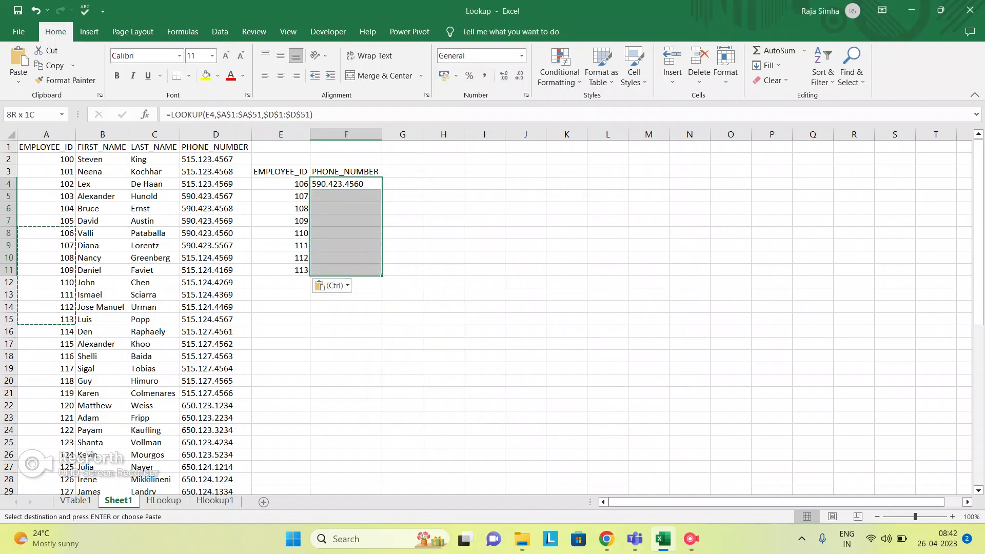
pyautogui.hotkey('ctrl', 'd')
# Search the sheet for the phone number returned in F11 and check the employee ID in the matching row
pyautogui.press('Down')
pyautogui.press('Down')
pyautogui.press('Down')
pyautogui.press('Down')
pyautogui.press('Down')
pyautogui.press('Down')
pyautogui.press('Down')
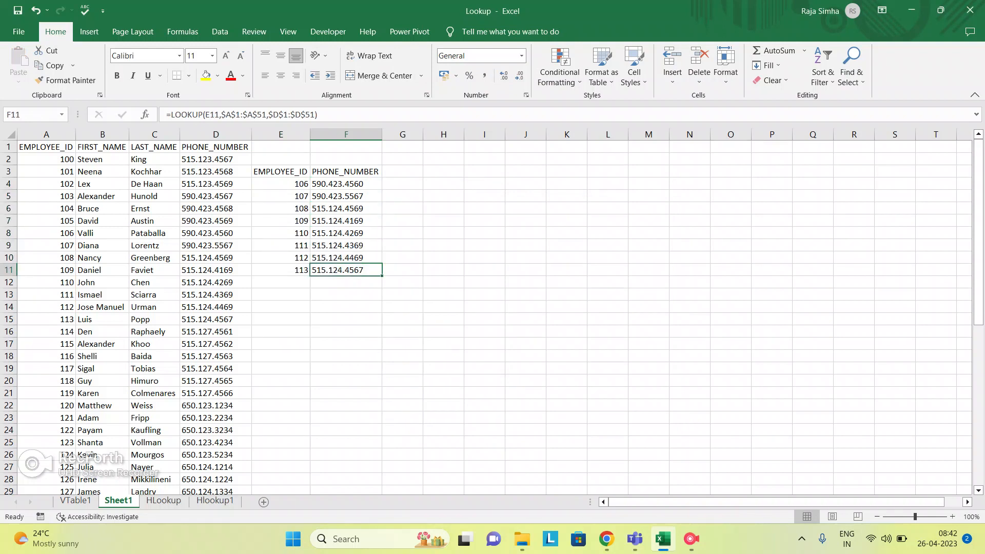
pyautogui.press('Left')
pyautogui.press('Right')
pyautogui.hotkey('ctrl', 'c')
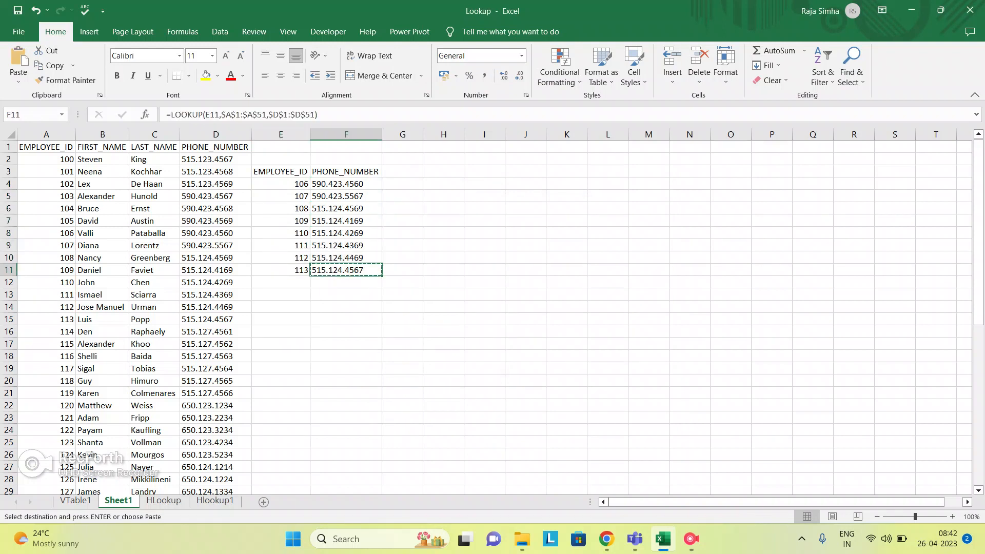
pyautogui.hotkey('ctrl', 'f')
pyautogui.hotkey('ctrl', 'v')
pyautogui.press('Return')
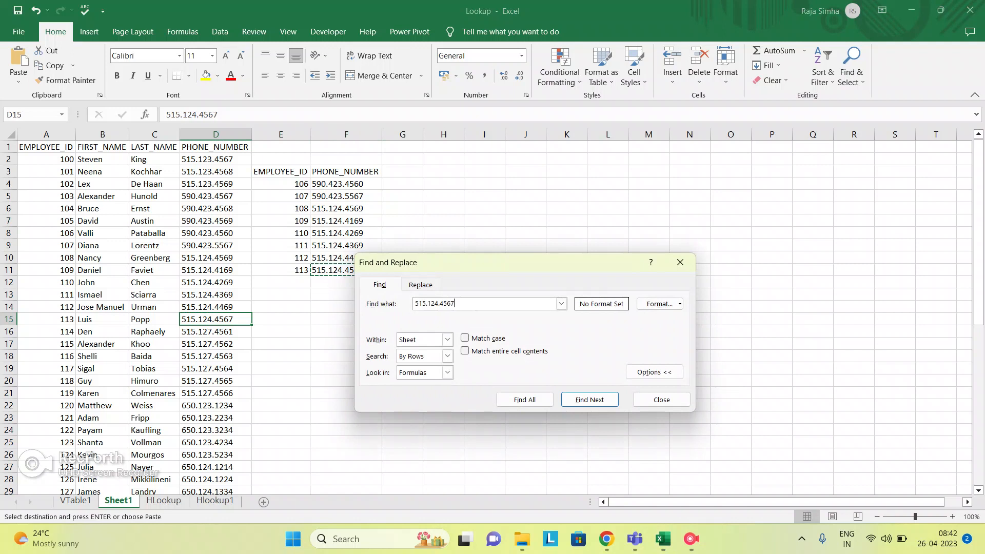
pyautogui.press('Escape')
pyautogui.press('Left')
pyautogui.press('Left')
pyautogui.press('Left')
pyautogui.press('Right')
pyautogui.press('Right')
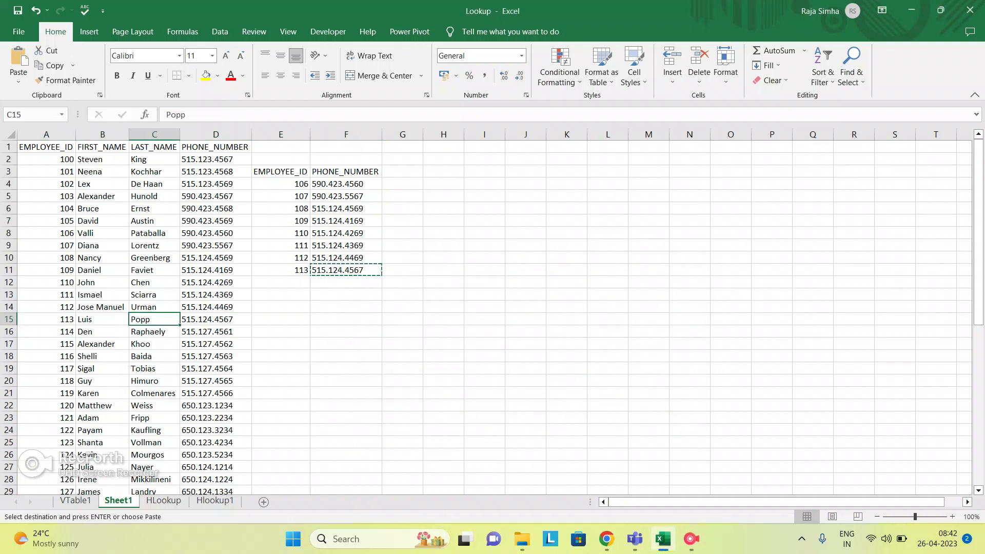
pyautogui.press('Right')
pyautogui.press('Right')
pyautogui.press('Right')
pyautogui.press('Left')
pyautogui.press('Left')
pyautogui.press('Right')
pyautogui.press('Right')
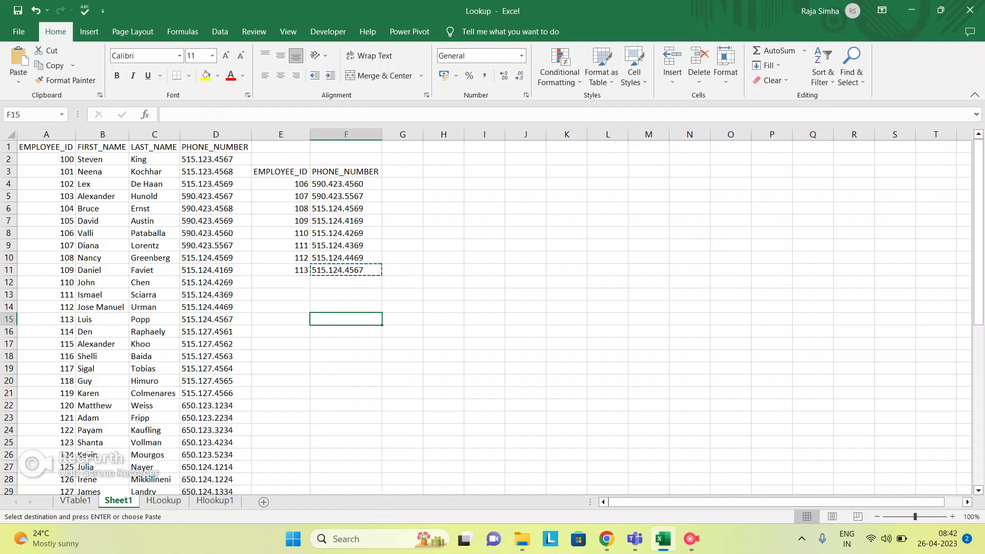
pyautogui.hotkey('ctrl', 'Up')
pyautogui.hotkey('ctrl', 'Up')
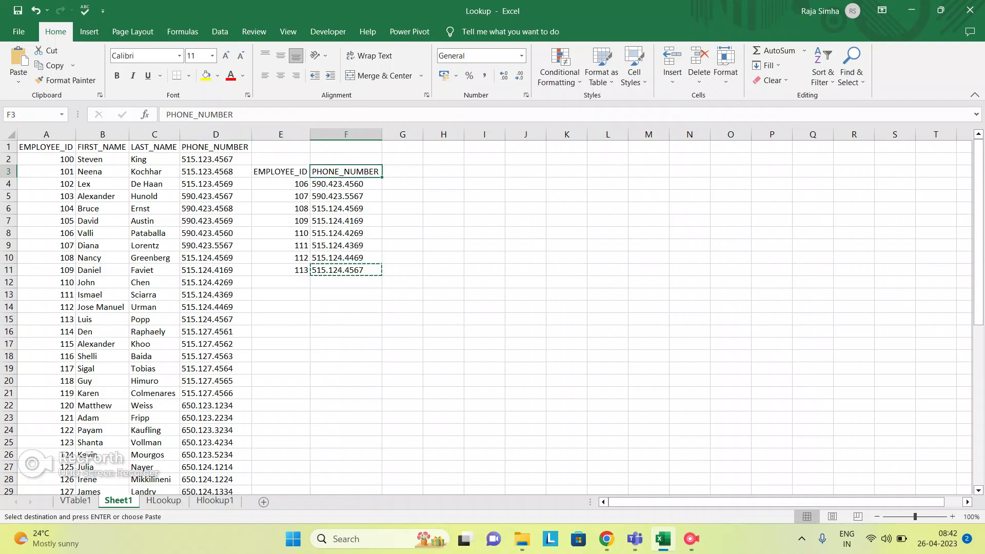
pyautogui.hotkey('ctrl', 'Left')
pyautogui.hotkey('ctrl', 'Up')
pyautogui.hotkey('ctrl', 'Right')
pyautogui.press('Down')
pyautogui.press('Down')
pyautogui.press('Right')
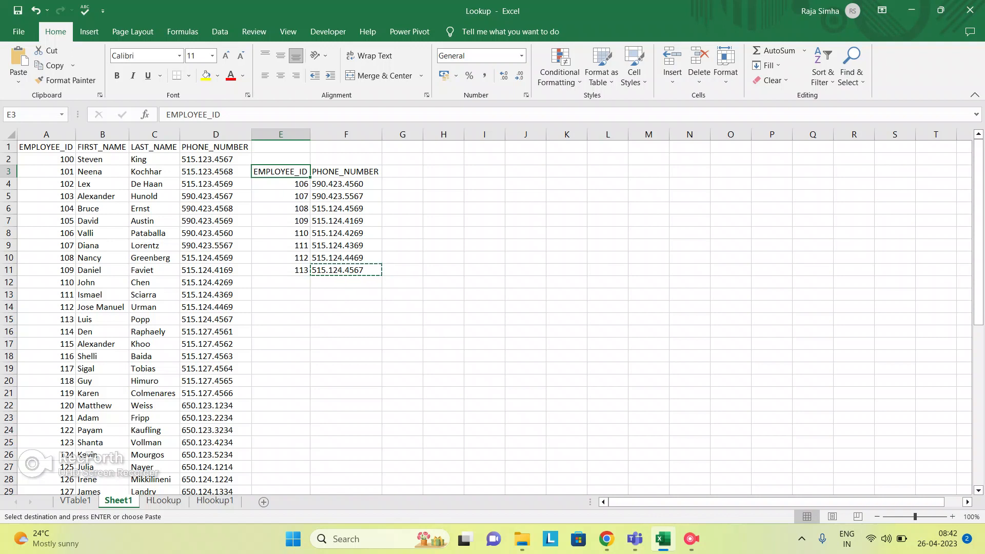
pyautogui.click(346, 171)
pyautogui.click(46, 172)
pyautogui.click(46, 146)
pyautogui.hotkey('ctrl', 'shift', 'Right')
pyautogui.hotkey('ctrl', 'shift', 'Left')
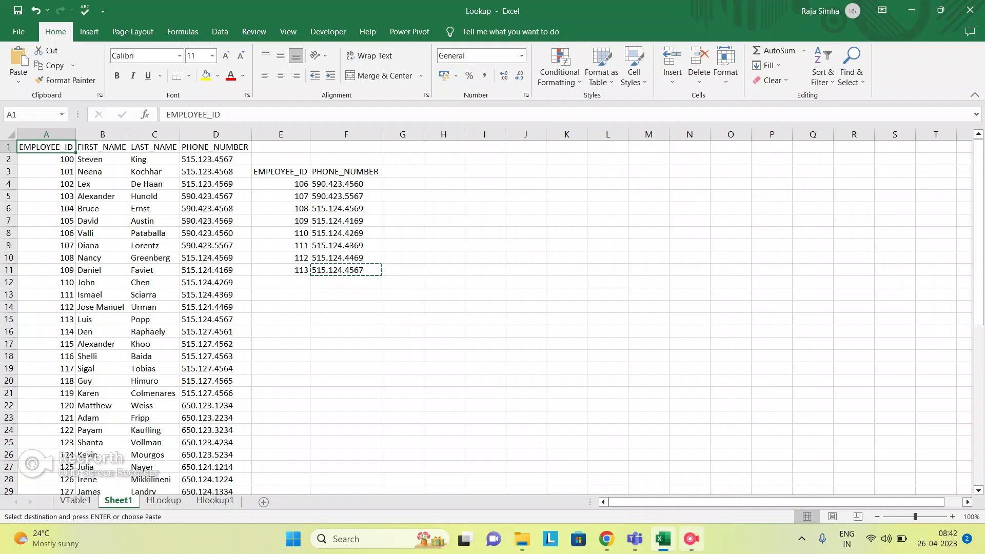
pyautogui.click(692, 539)
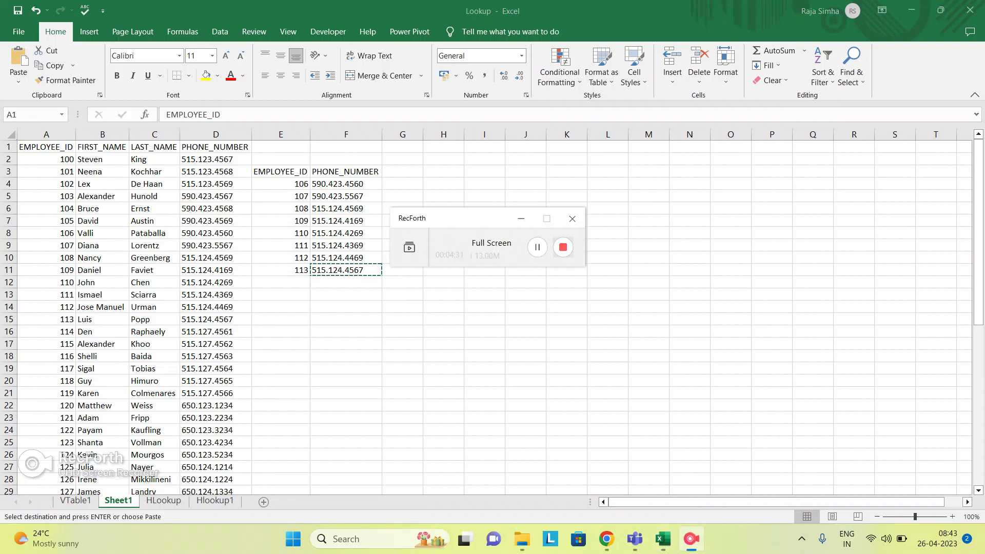